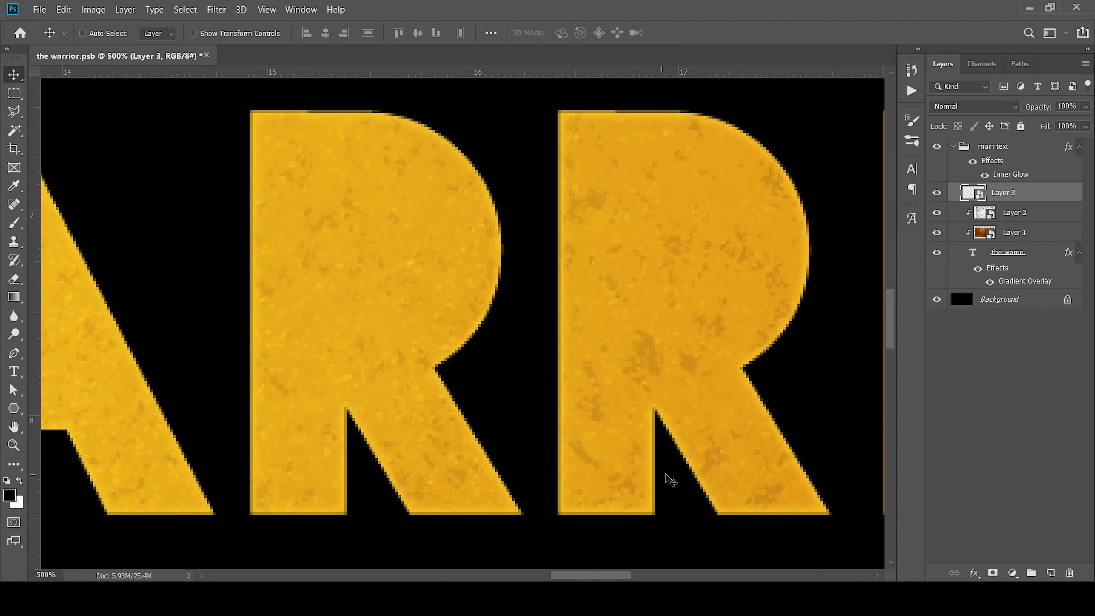
Load the warrior text layer's letter shapes as a selection and add it as a layer mask on the main text group
key("space")
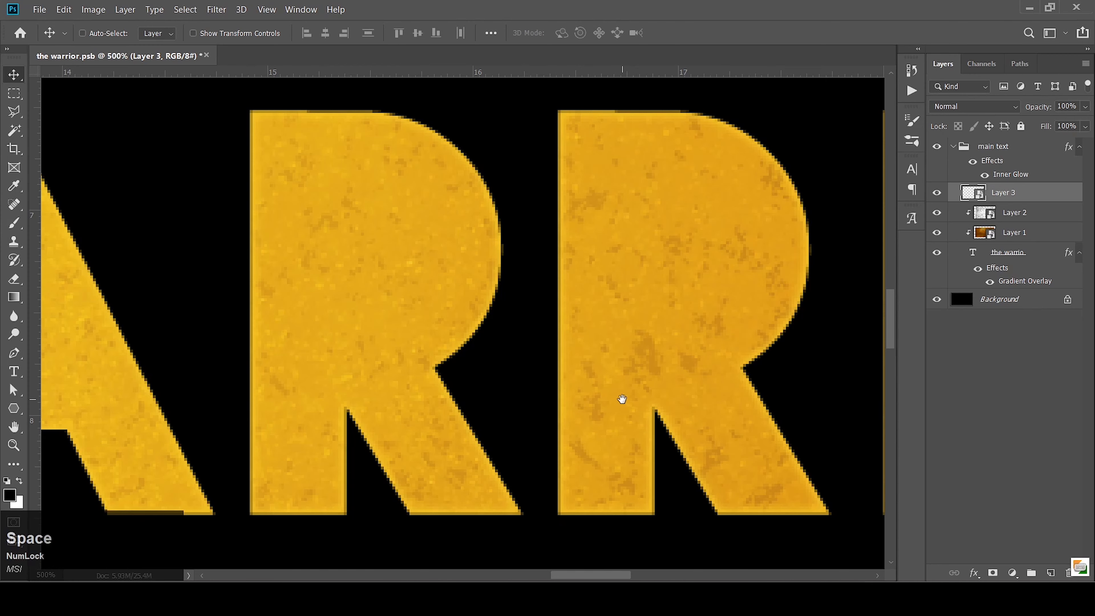
key("alt")
left_click(611, 356, "alt")
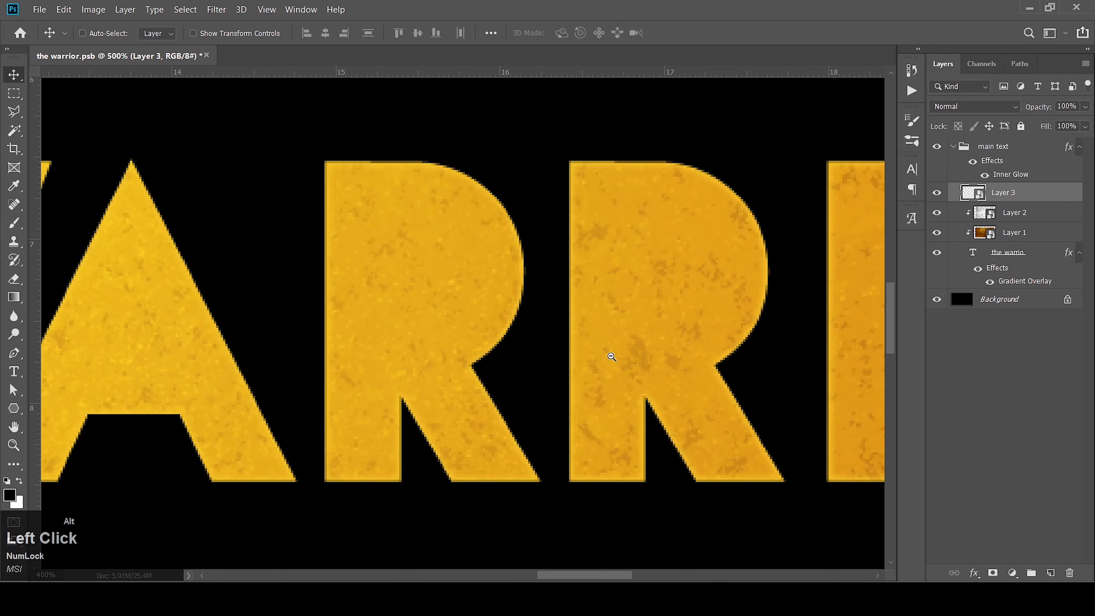
key("ctrl+0")
left_click(973, 254)
key("ctrl")
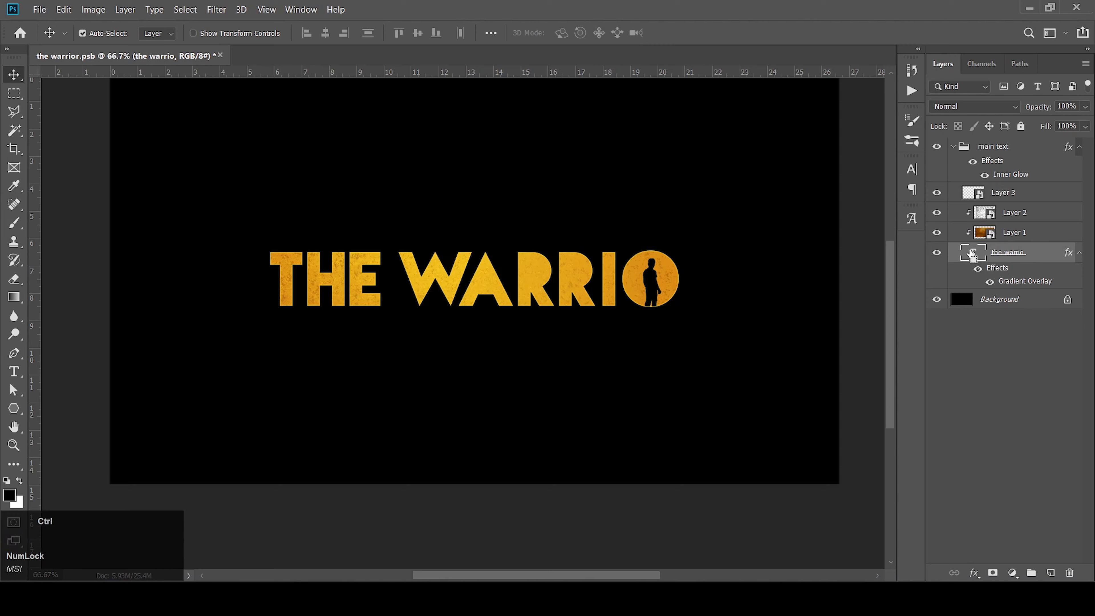
left_click(973, 254, "ctrl")
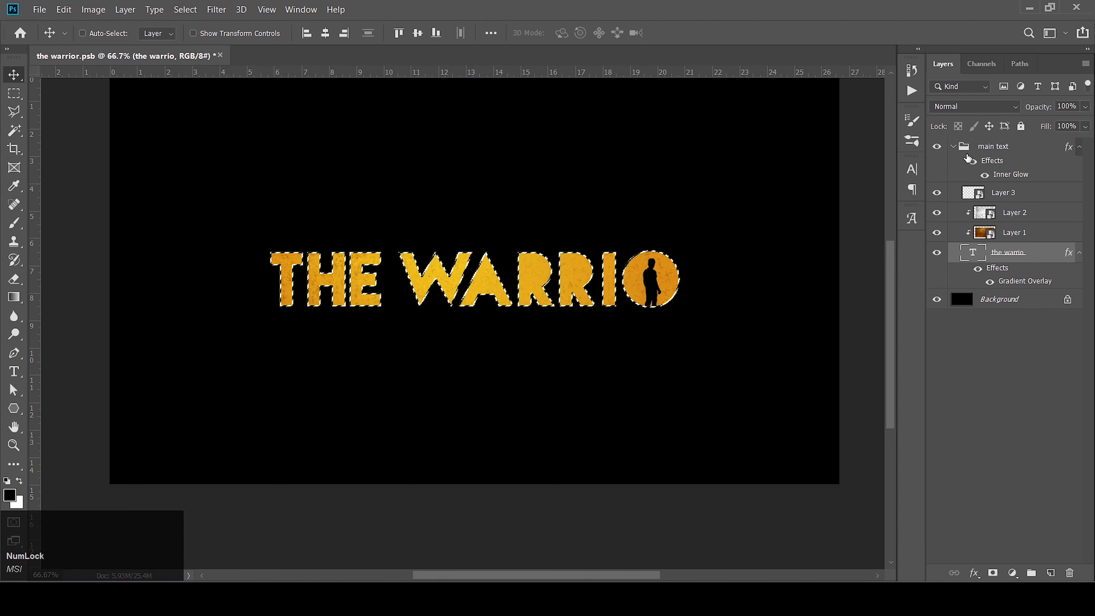
left_click(953, 146)
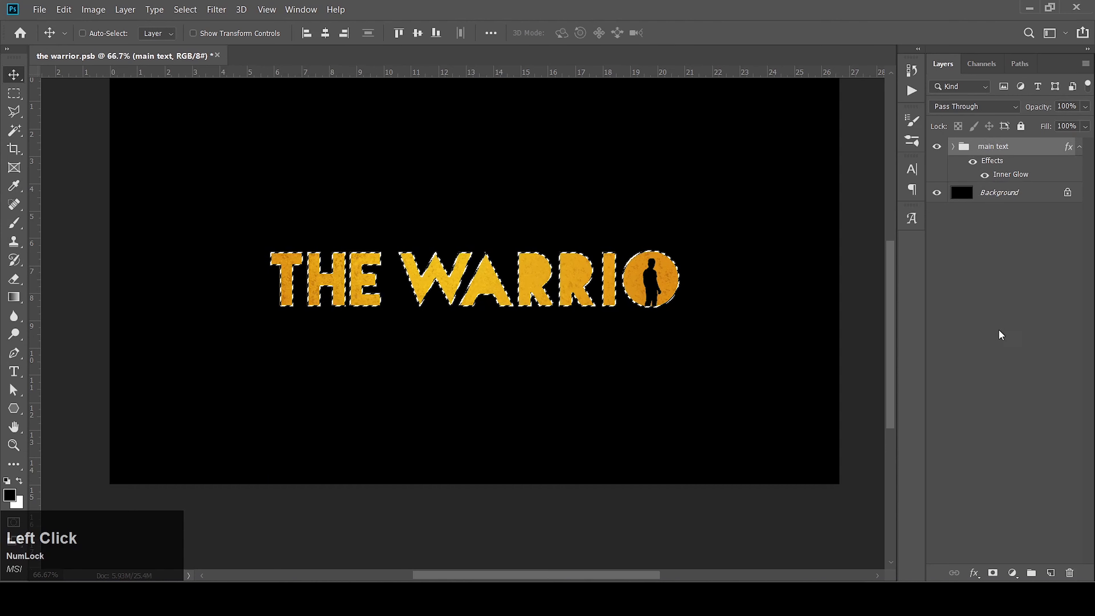
left_click(991, 573)
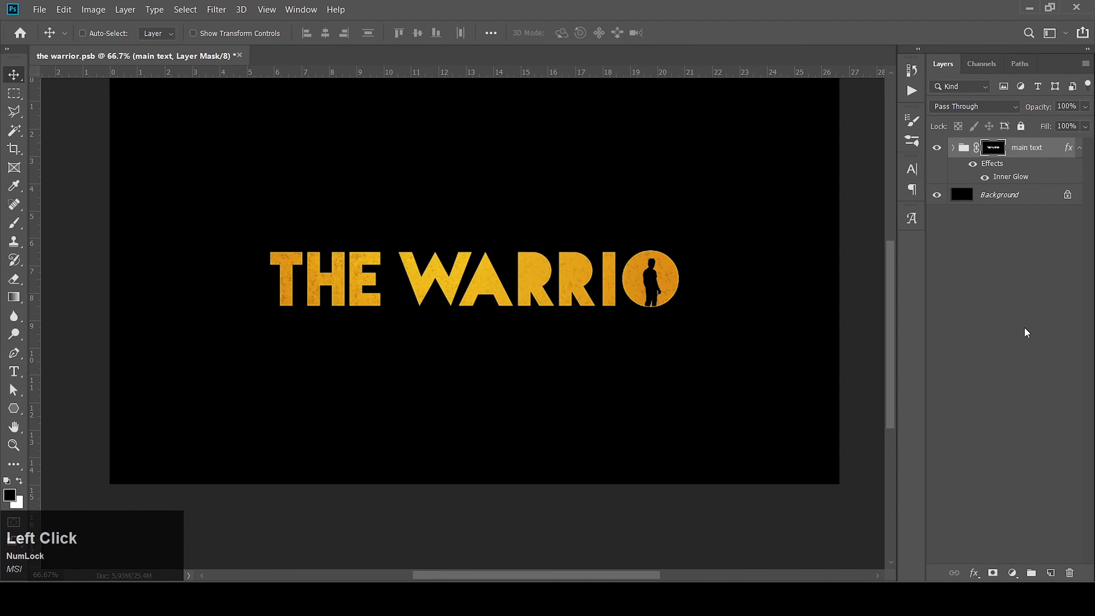
Display the main text group's layer mask on its own and choose the Spatter brush-stroke filter for it
left_click(577, 311, "ctrl")
left_click(628, 318, "ctrl")
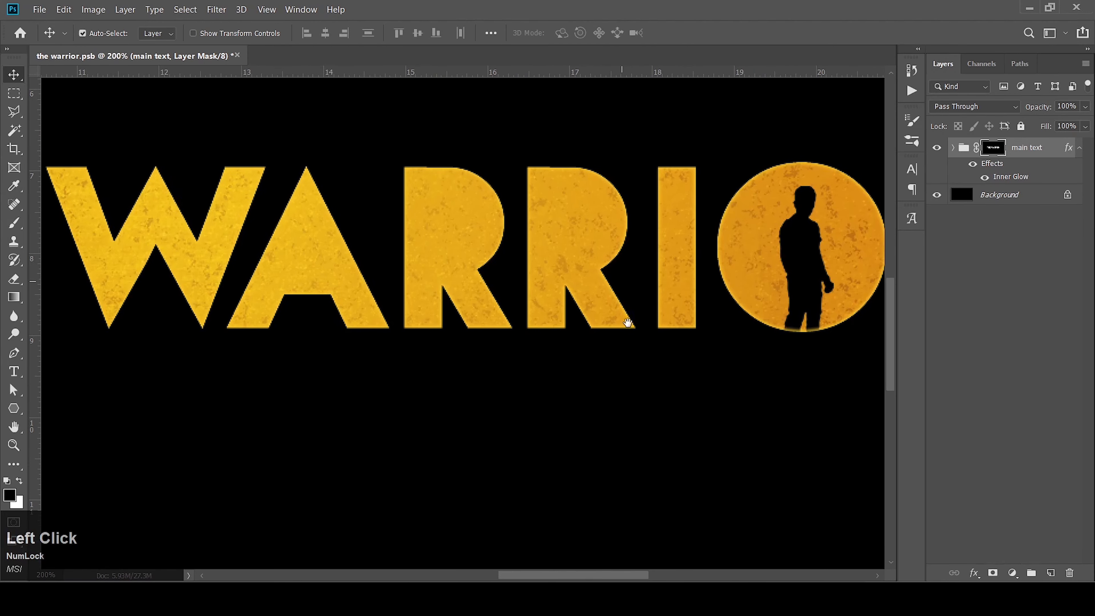
left_click(993, 149, "alt")
left_click(596, 272, "alt")
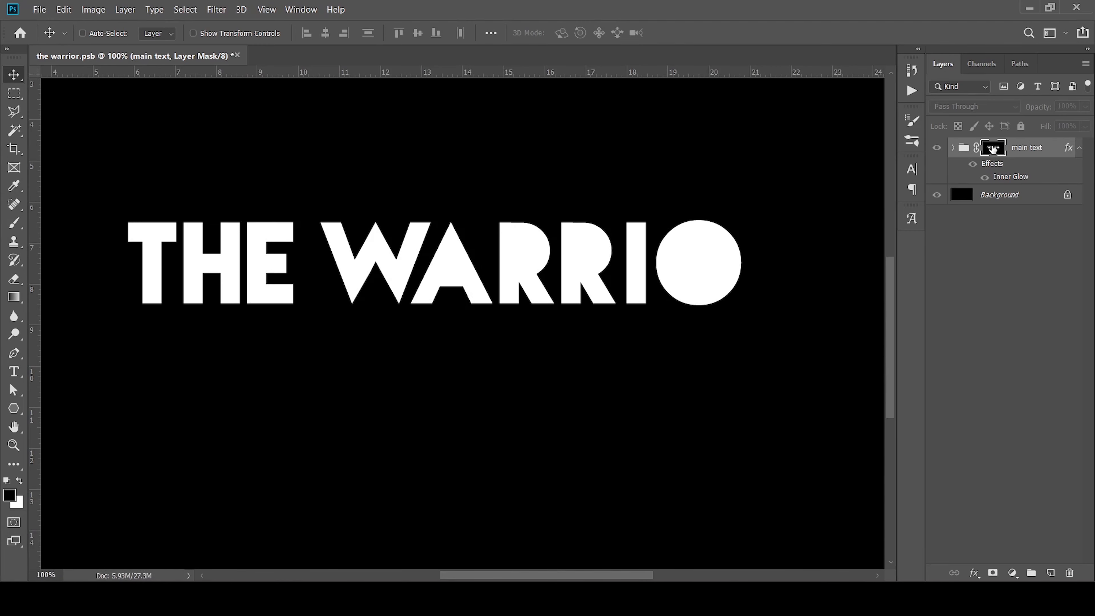
left_click(214, 9)
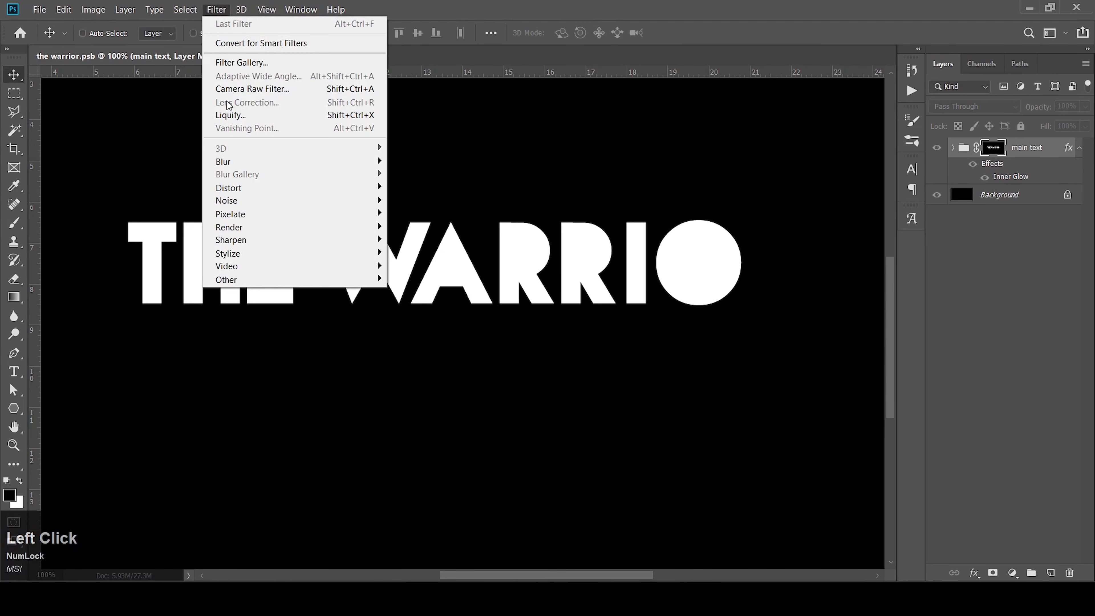
left_click(243, 65)
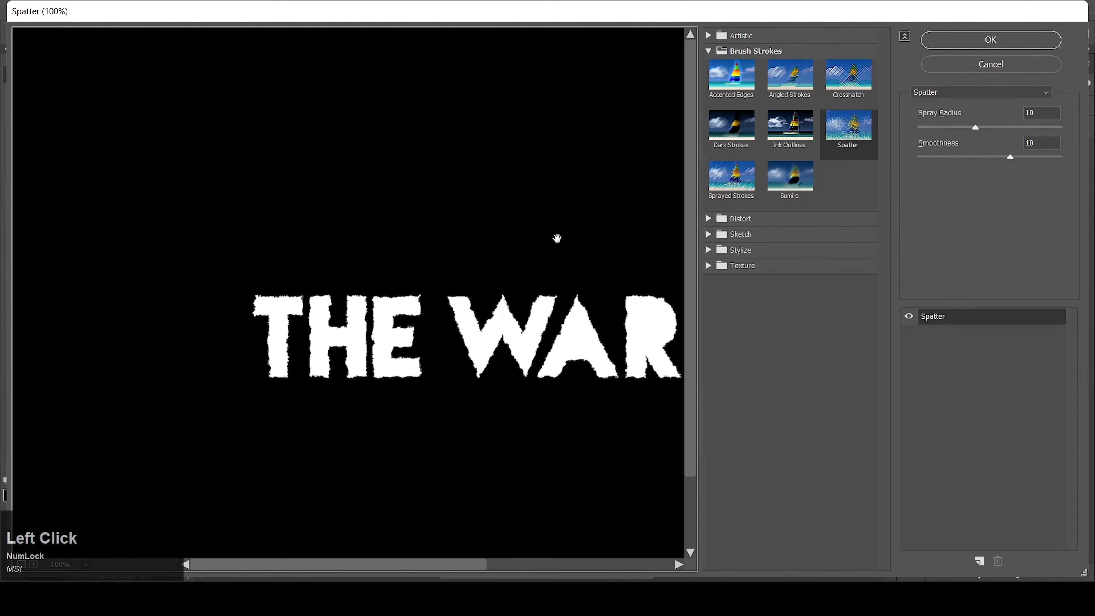
left_click_drag(557, 238, 313, 189)
key("space")
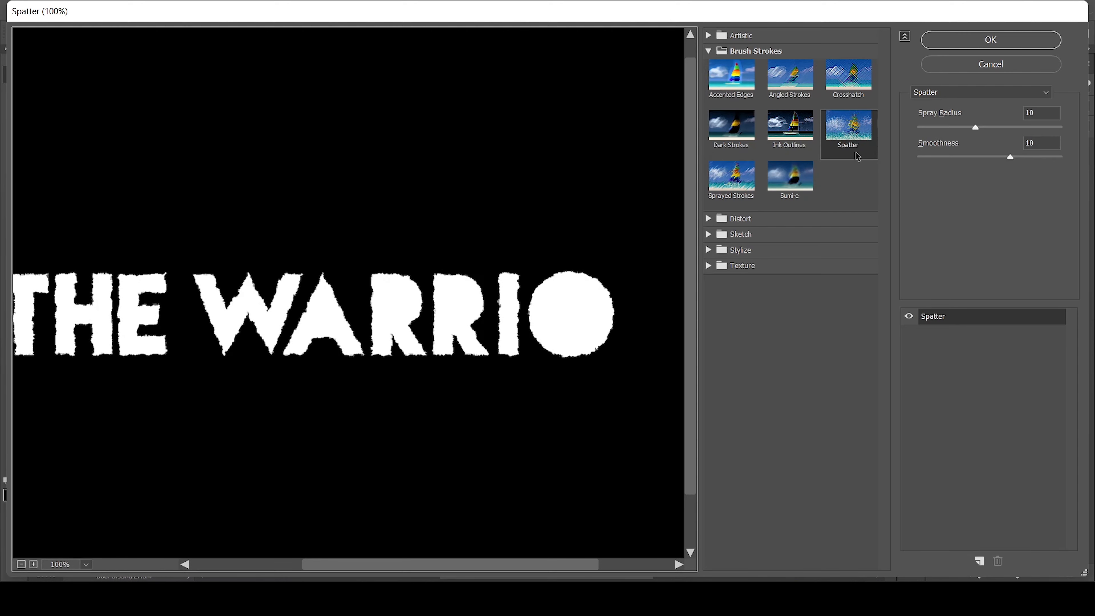
left_click(853, 141)
Try Spatter spray radius values of 15, 10 and 5 on the mask's letter edges
left_click_drag(1040, 111, 750, 113)
type("15")
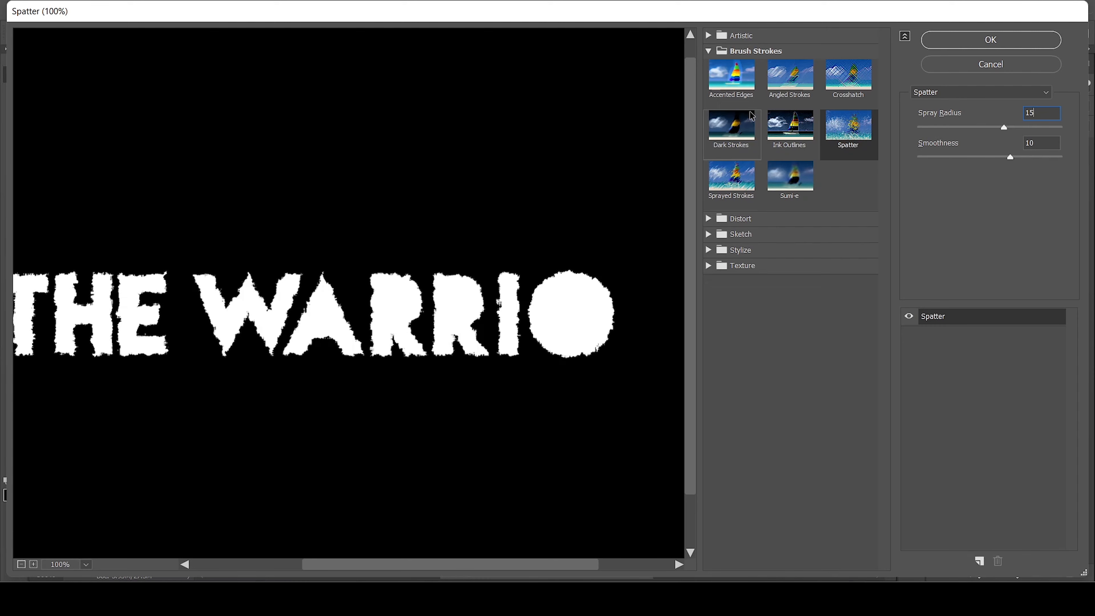
key("BackSpace")
type("0")
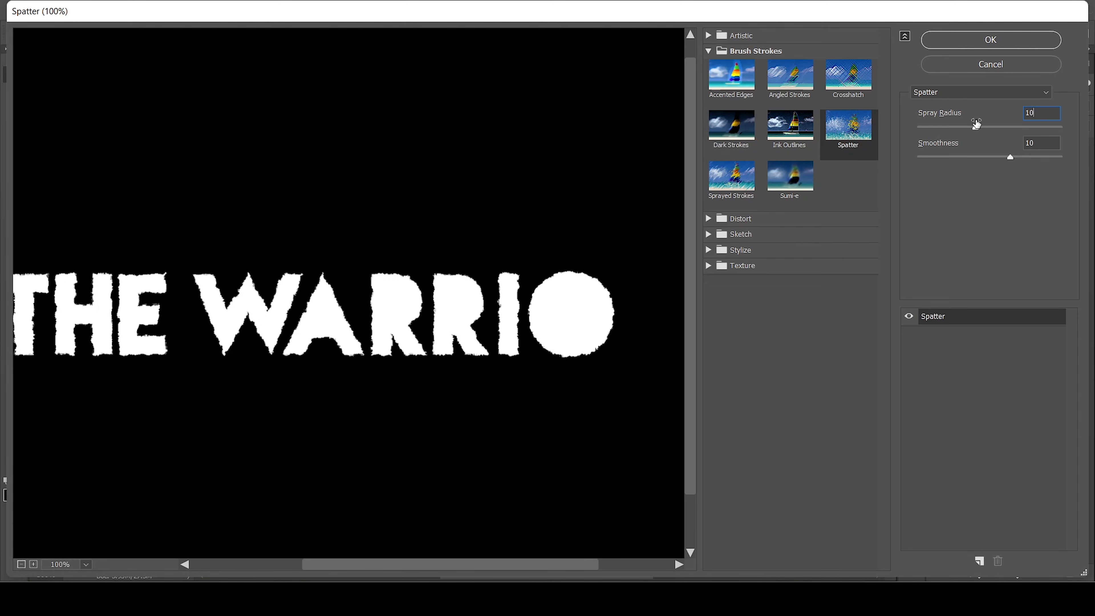
double_click(1042, 113)
type("5")
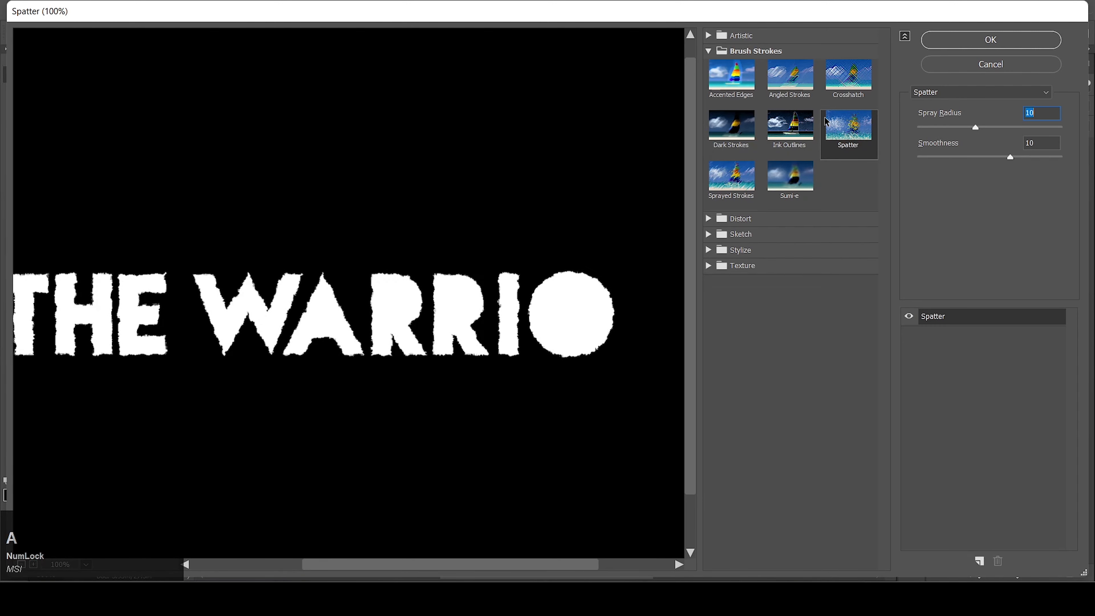
left_click(458, 317, "ctrl")
left_click(457, 317, "ctrl")
left_click_drag(421, 217, 460, 259)
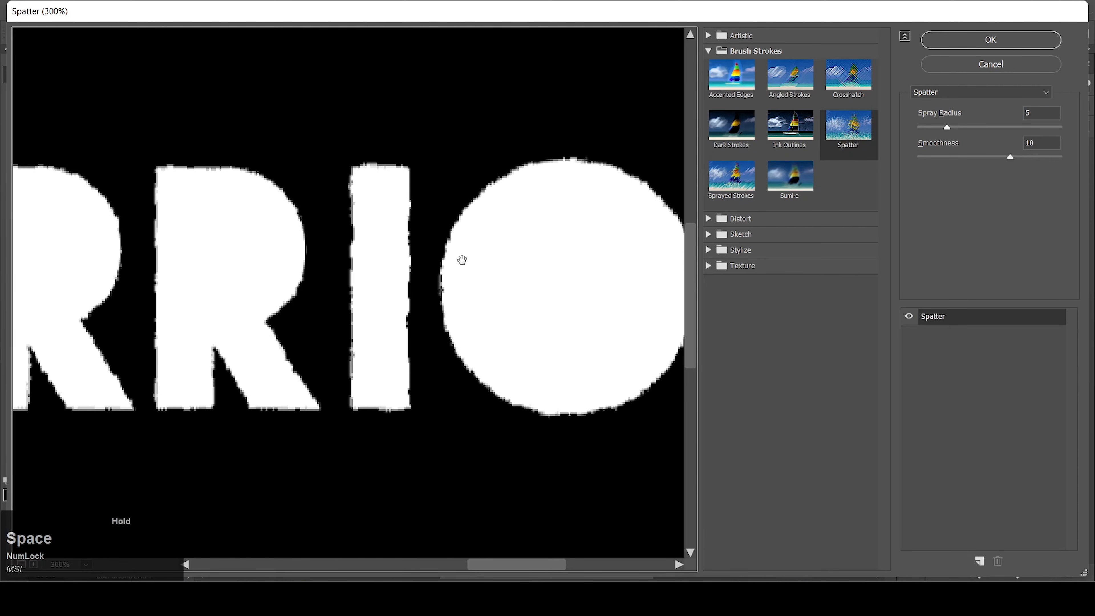
Apply the Spatter filter to the mask with a spray radius of 10 and a smoothness of 8
left_click_drag(1039, 113, 852, 126)
type("10")
mouse_move(1040, 143)
left_mouse_down()
mouse_move(954, 160)
mouse_move(990, 157)
mouse_move(987, 127)
left_mouse_up()
type("10")
left_click(318, 250, "alt")
left_click(433, 252, "alt")
left_click(414, 259, "alt")
left_click(375, 273, "ctrl")
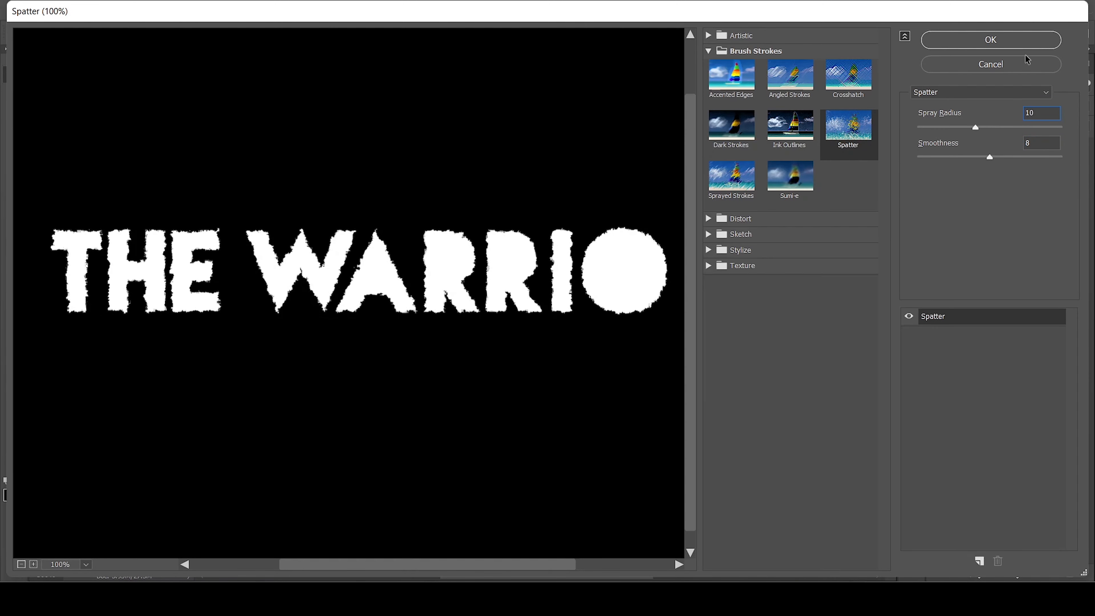
left_click(1022, 38)
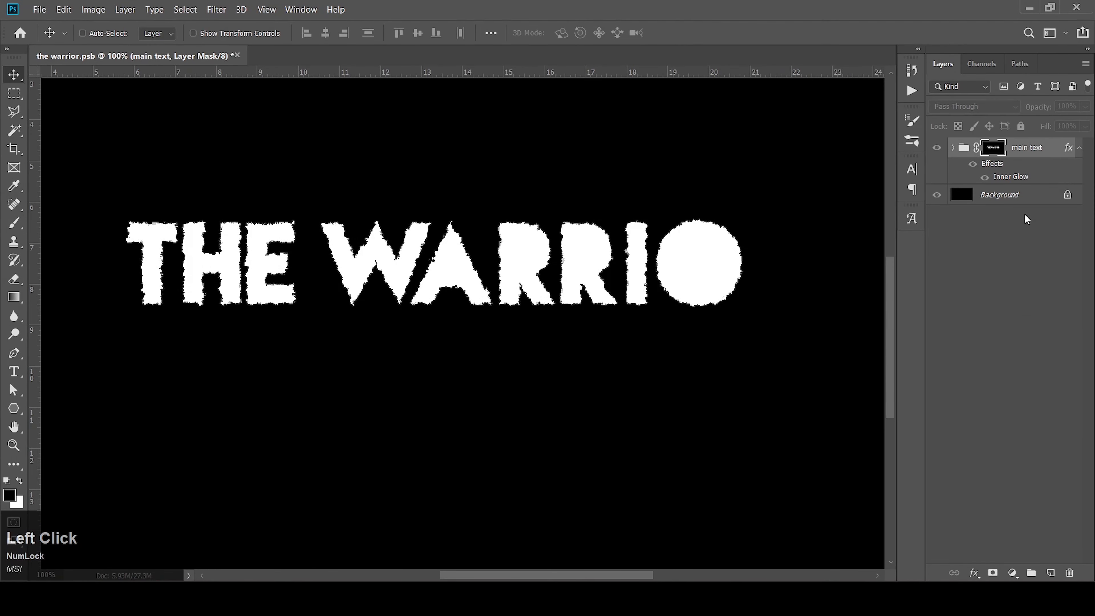
Return from the mask view to the full artwork and examine the edges of the title letters up close
left_click(954, 148)
left_click(963, 150)
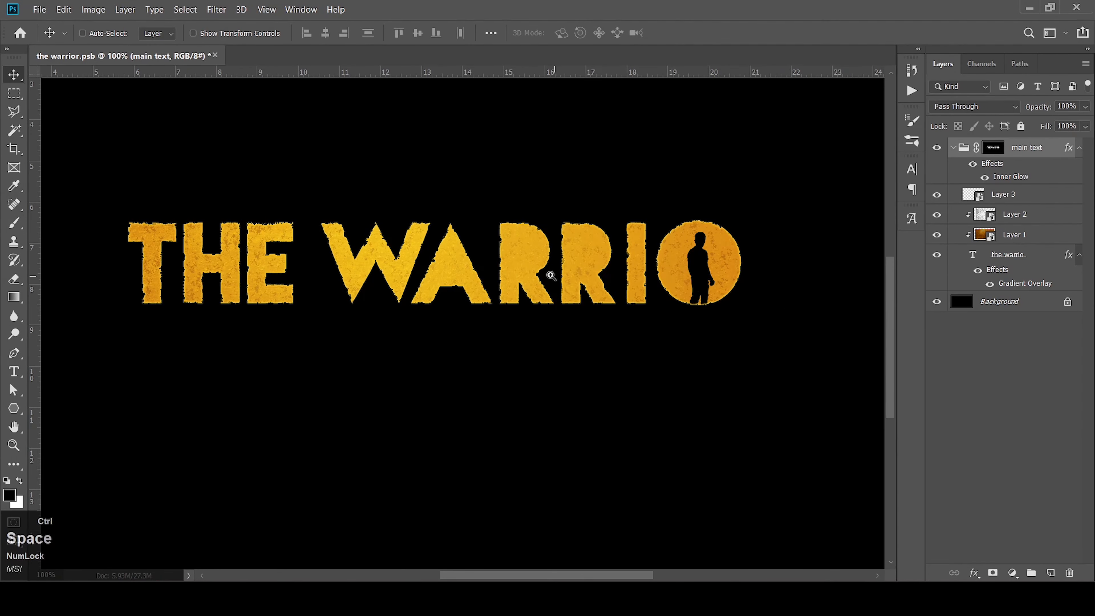
left_click(547, 273, "ctrl")
left_click(547, 272, "ctrl")
left_click_drag(400, 163, 413, 156)
left_click(454, 208, "ctrl+alt")
left_click(1001, 197)
left_click(735, 242, "ctrl+alt")
left_click(735, 242, "ctrl+alt")
left_click(735, 241, "ctrl")
left_click(953, 148)
left_click(1023, 150)
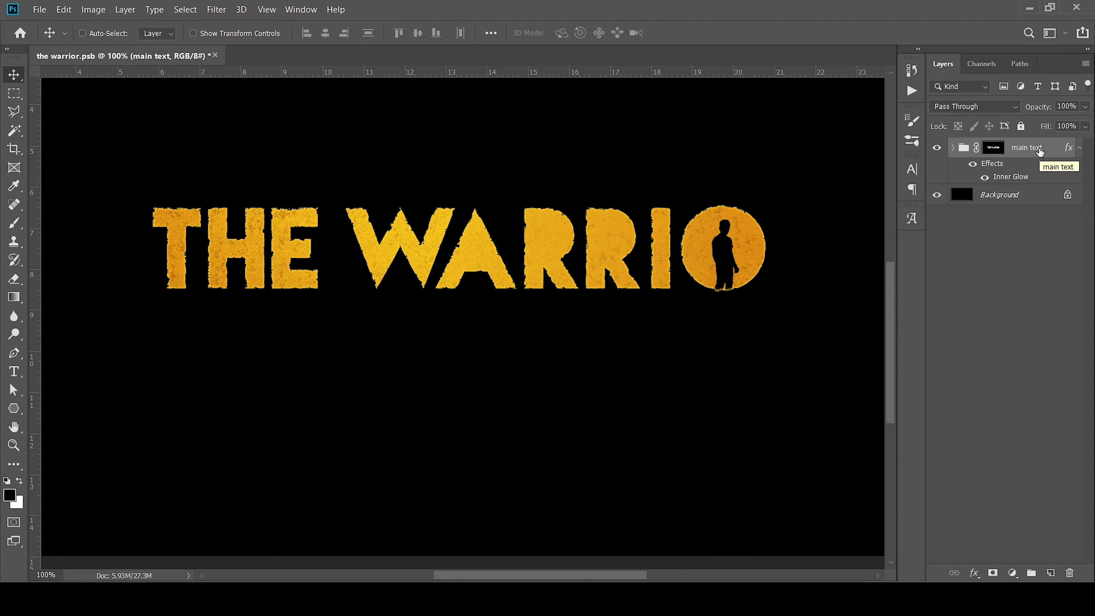
Place a horizontal guide across the upper part of the title letters
key("ctrl")
left_click(649, 278, "ctrl")
left_click_drag(461, 73, 455, 186)
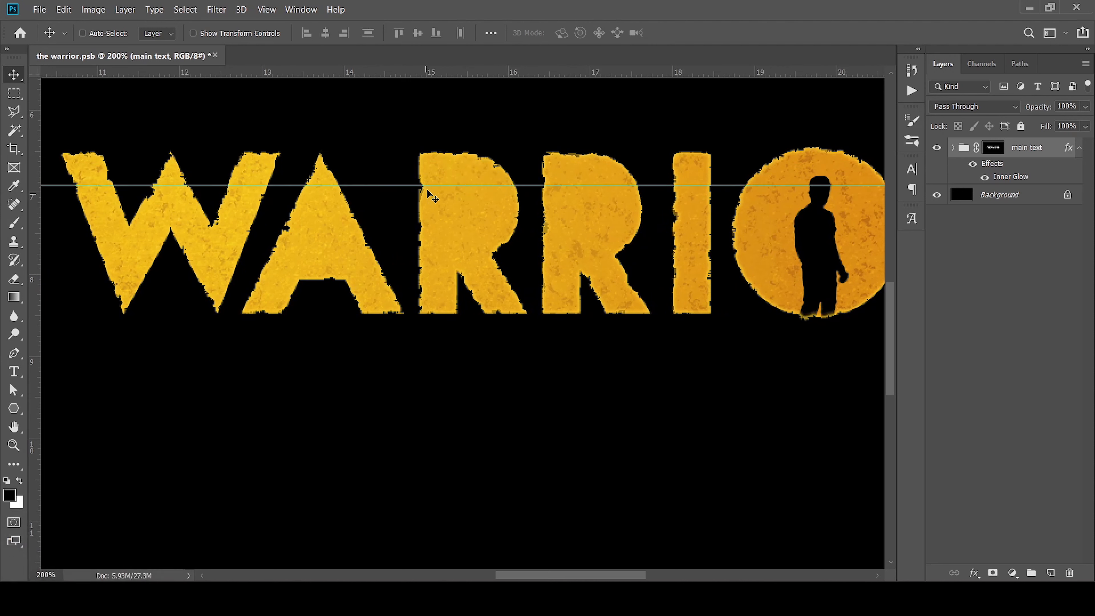
Cut a small triangular notch into the first R's left edge at the guide, using the Polygonal Lasso on the group's mask
left_click(16, 115)
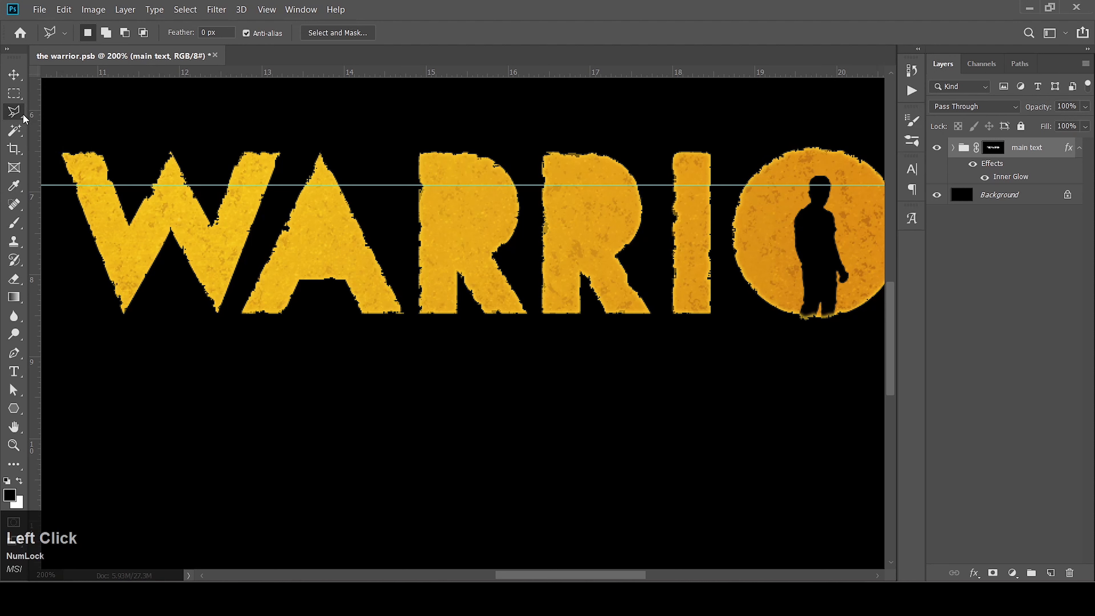
left_click_drag(20, 114, 50, 125)
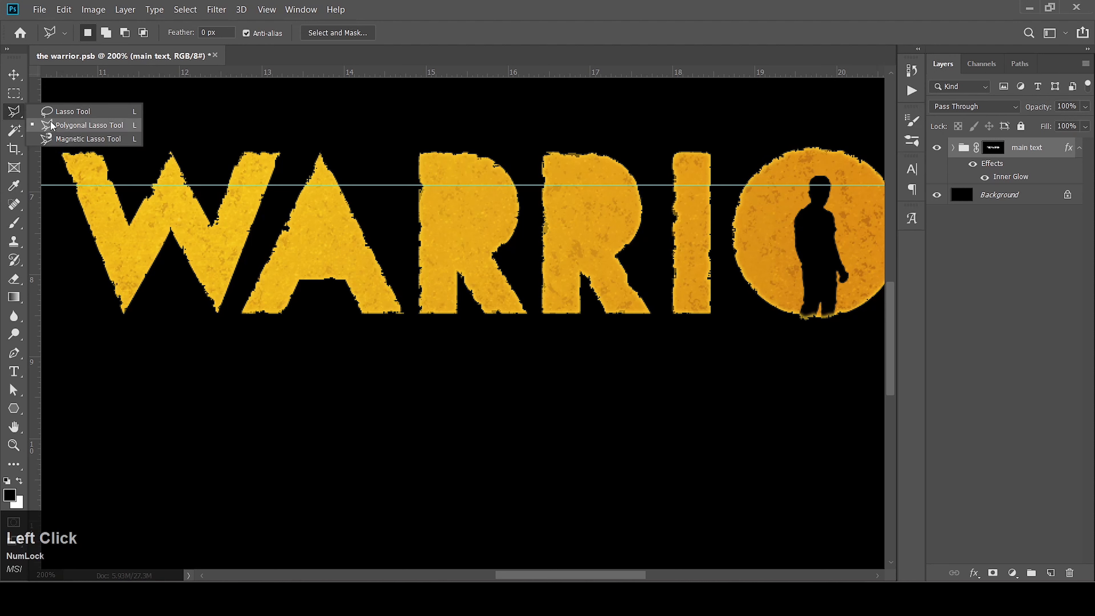
left_click(73, 126)
left_click(414, 177)
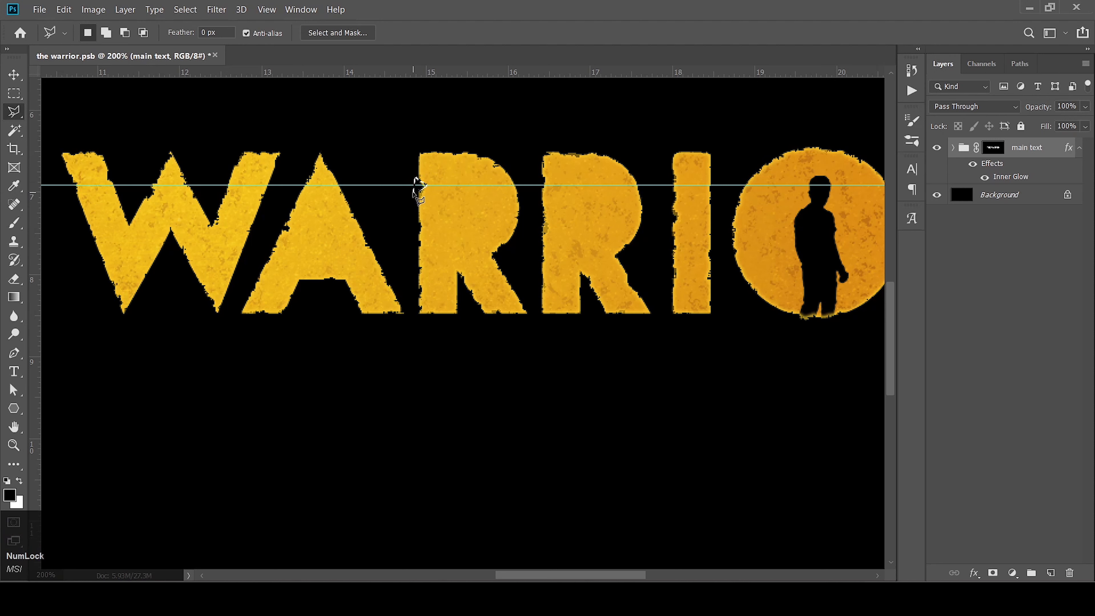
left_click(992, 148)
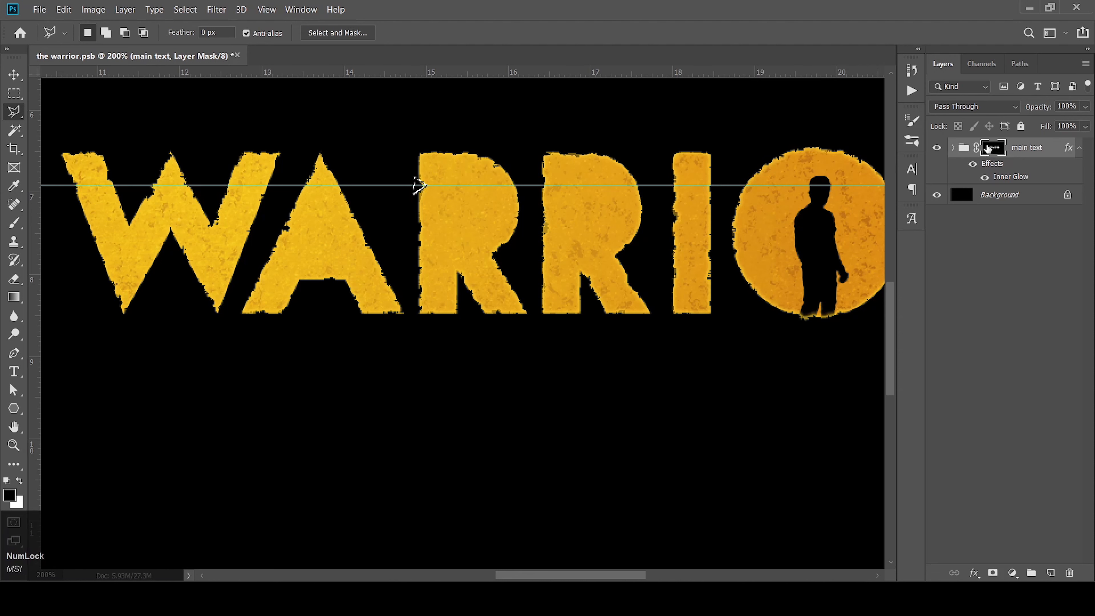
key("ctrl+d")
Lasso a small triangle at the second R's left edge on the guide, fill it with black in the mask and deselect
left_click(522, 181, "ctrl")
left_click(521, 181, "ctrl")
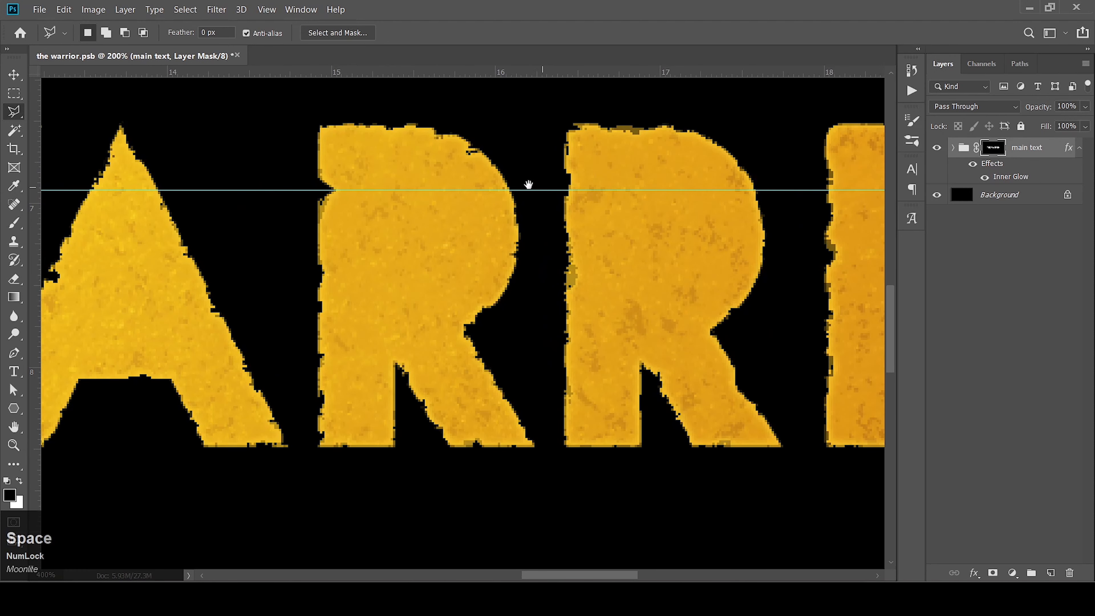
left_click(553, 172)
left_click(589, 190)
left_click(553, 210)
left_click(554, 173, "ctrl+shift")
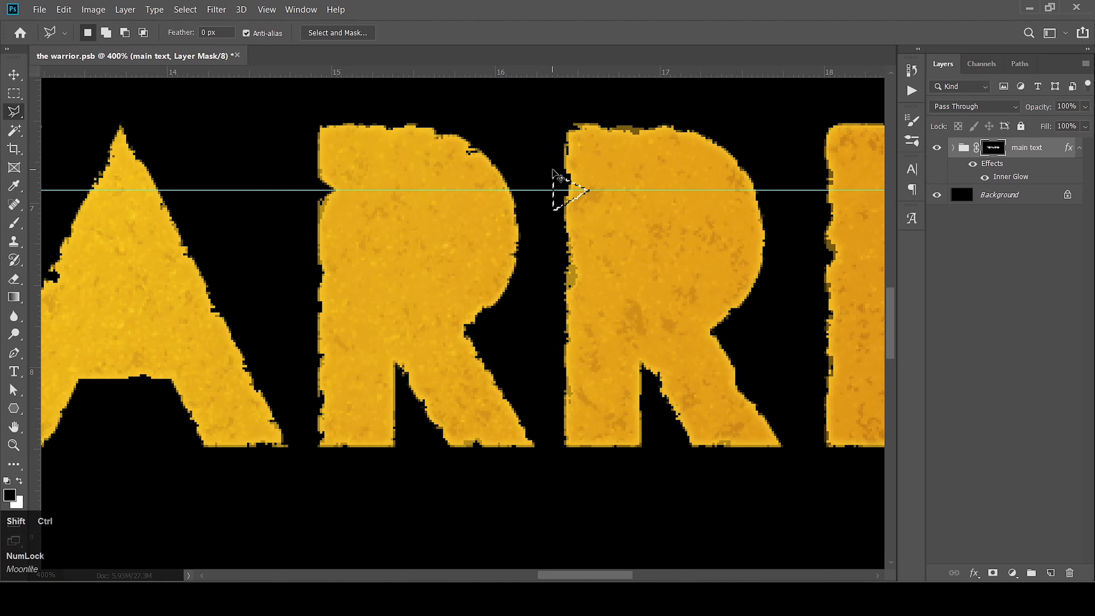
key("alt+BackSpace")
key("ctrl+d")
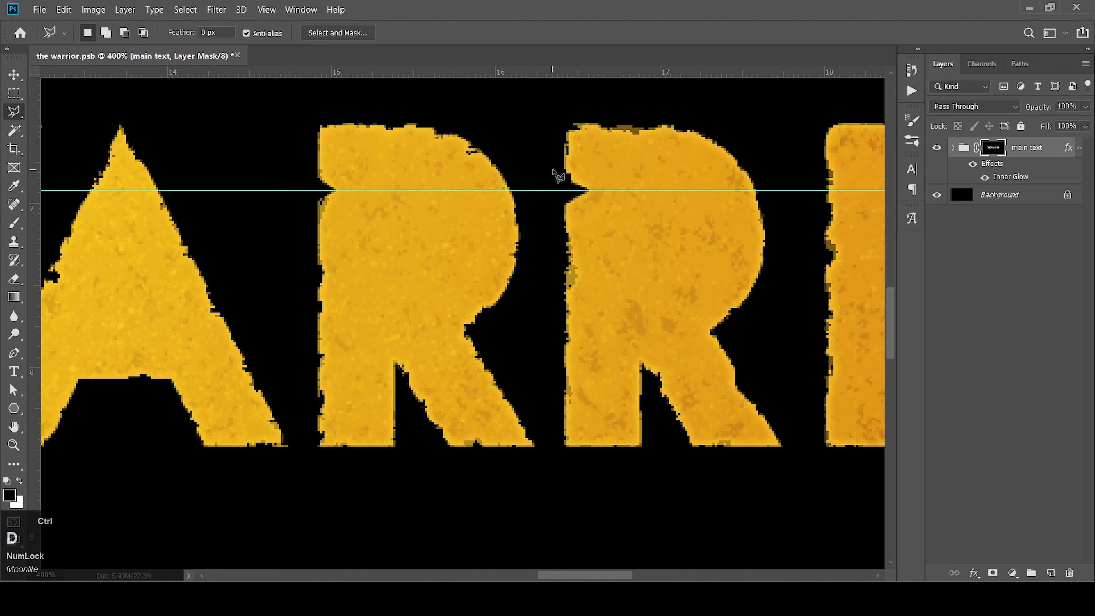
Duplicate the main text group and select the copy
left_click(559, 228, "alt")
left_click_drag(522, 275, 608, 233)
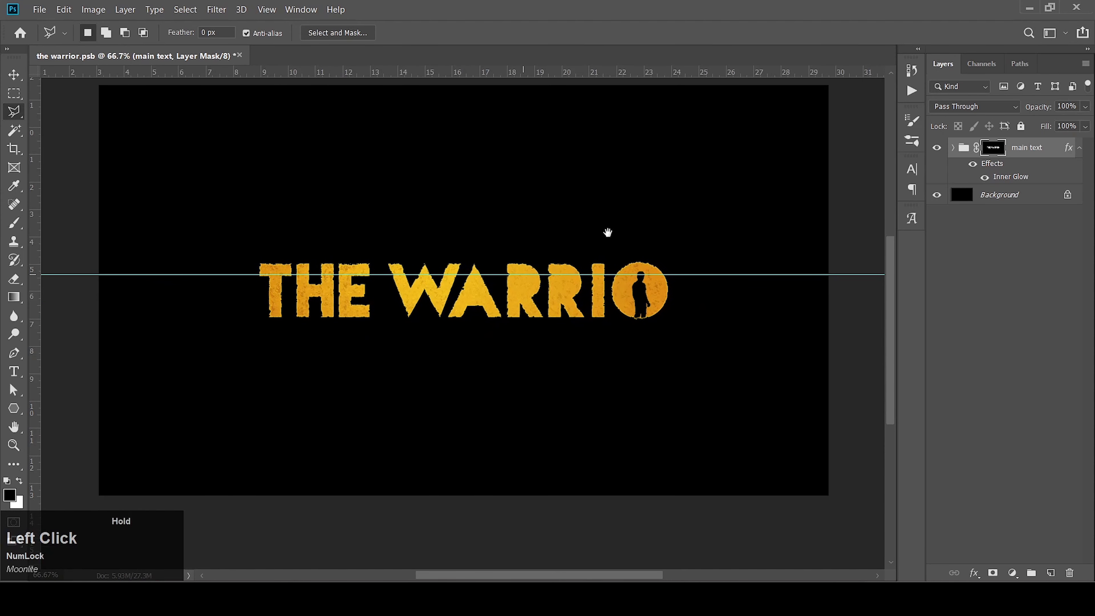
left_click(20, 77)
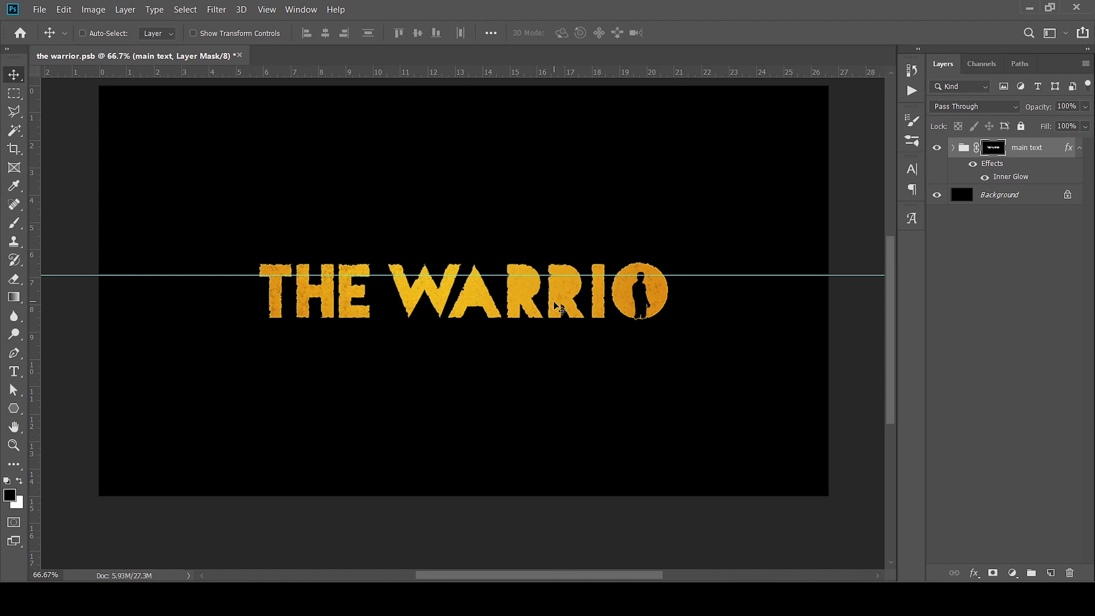
left_click(1033, 148)
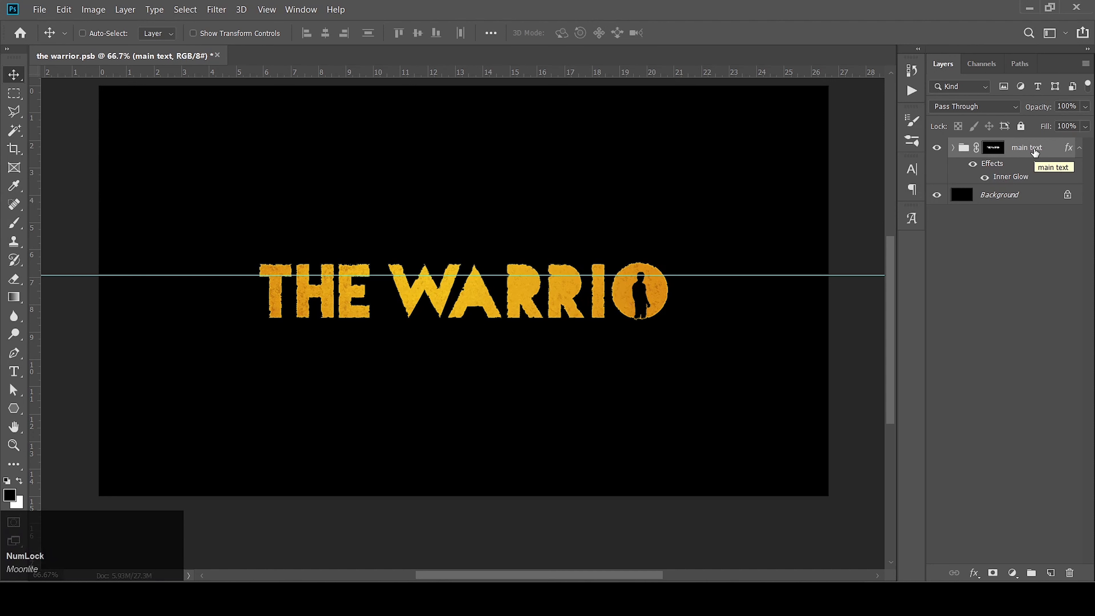
key("ctrl")
key("ctrl+j")
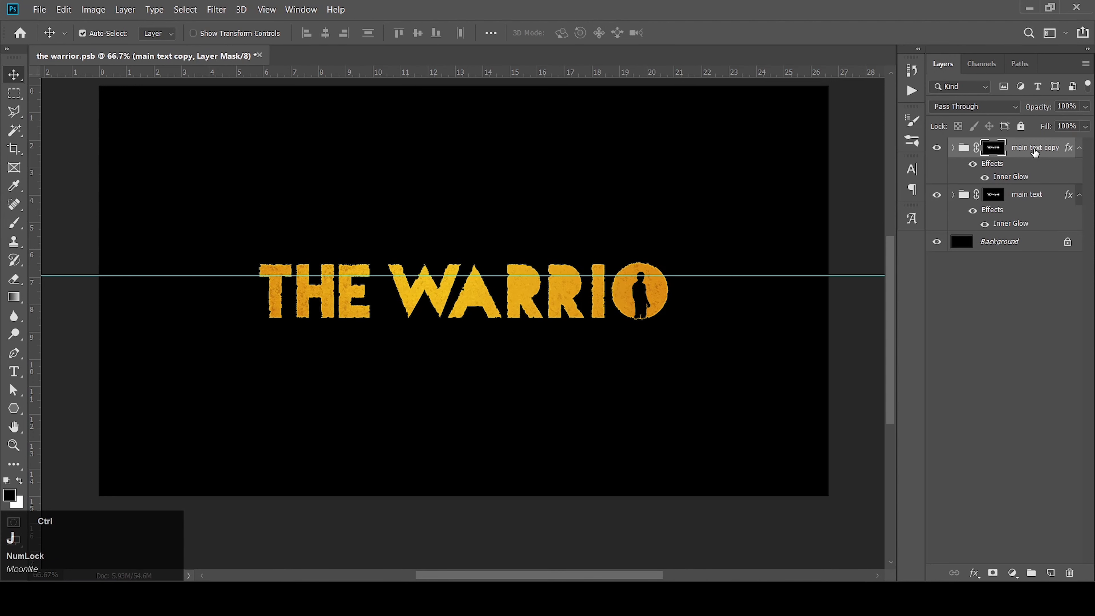
left_click(954, 195)
left_click(954, 195)
left_click(1035, 150)
Move the duplicated group horizontally to the right until its second R stands just past the original O
scroll(671, 324, "up", 1)
key("space")
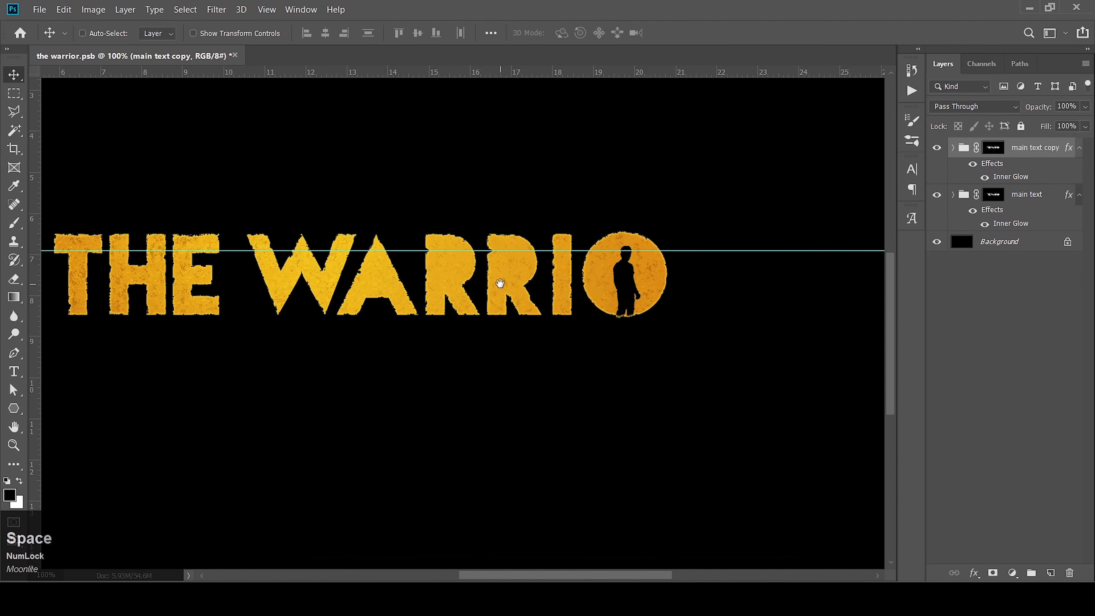
key("shift+Right")
key("shift+Right")
key("shift+Right")
key("shift+Right")
key("shift+Right")
key("shift+Right")
key("shift+Right")
key("shift+Right")
key("shift+Right")
key("shift+Right")
key("shift+Right")
key("shift+Right")
key("shift+Right")
key("shift+Right")
key("shift+Right")
key("shift+Right")
key("shift+Right")
key("shift+Right")
key("shift+Right")
key("shift+Right")
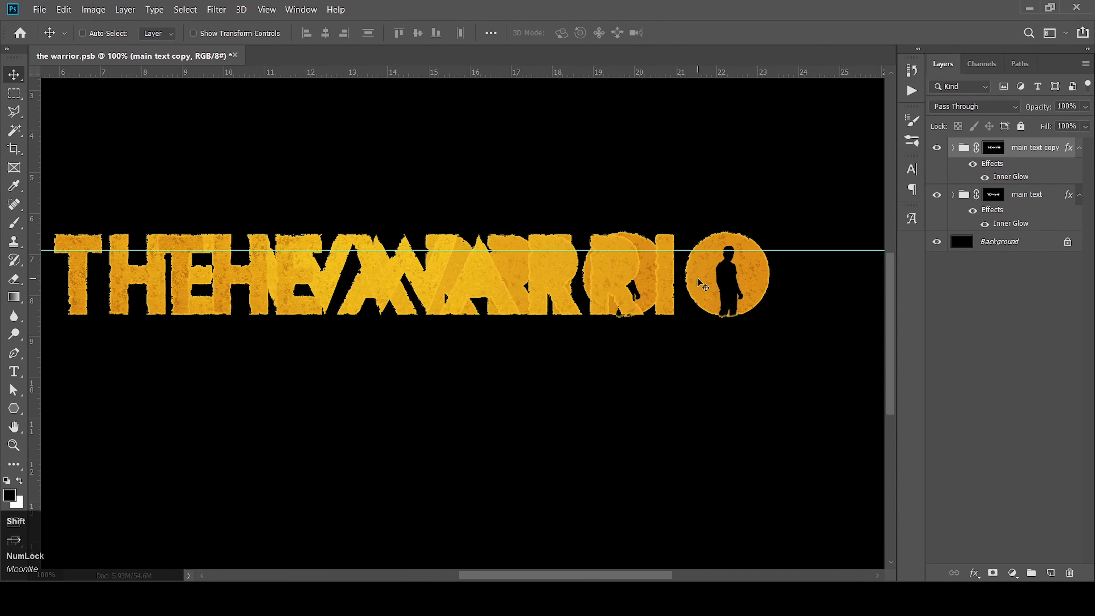
key("shift+Right")
key("shift+Right")
key("shift+Right")
key("shift+Right")
key("shift+Right")
key("shift+Right")
key("shift+Right")
key("shift+Right")
key("shift+Right")
key("shift+Right")
key("shift+Right")
key("shift+Right")
key("shift+Right")
key("shift+Right")
key("shift+Right")
Draw a rectangular marquee selection around the duplicated group's second R, just past the original O
left_click(727, 285, "ctrl")
left_click_drag(726, 286, 668, 226)
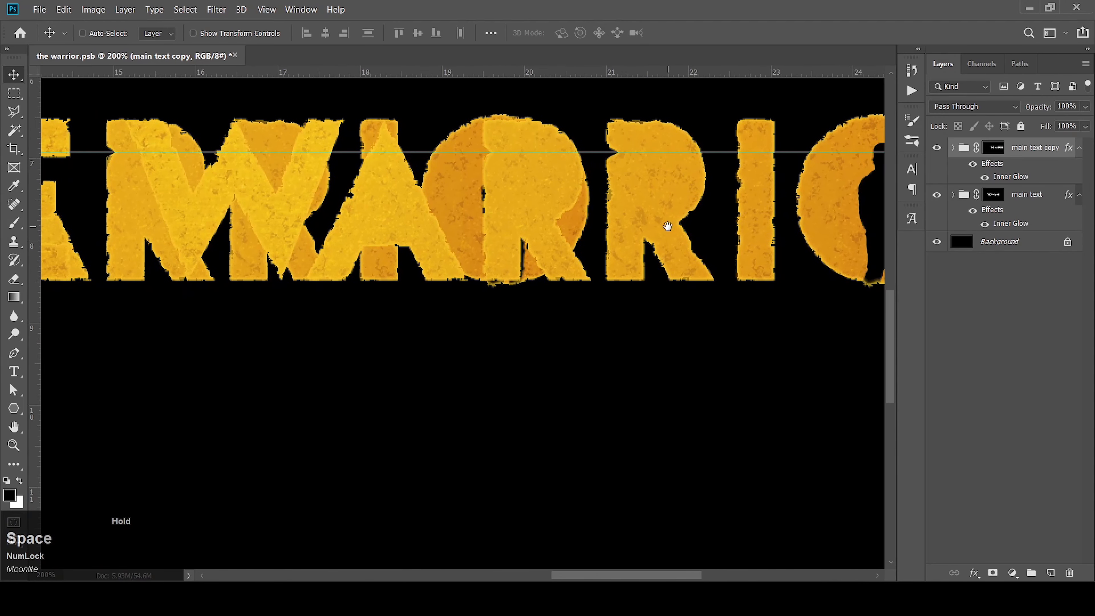
left_click(668, 225, "ctrl")
left_click(13, 94)
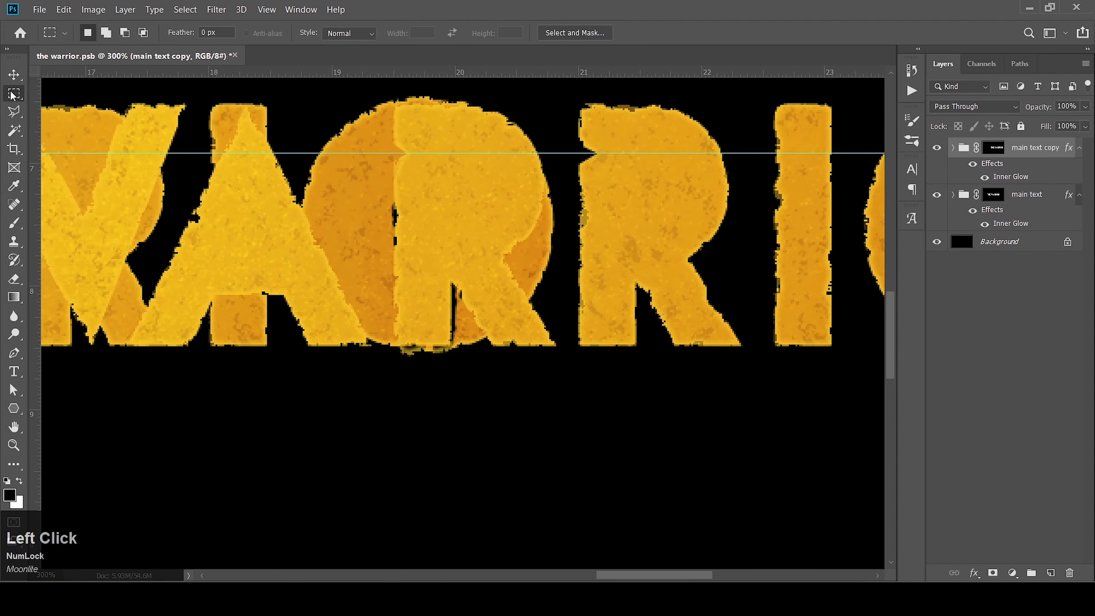
left_click(13, 99)
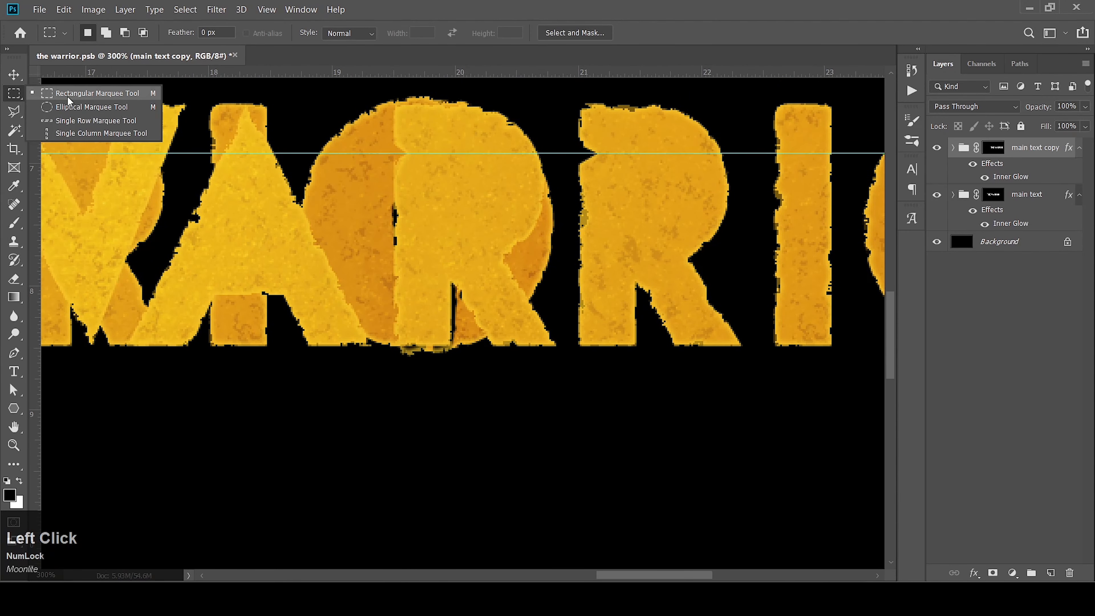
left_click(90, 96)
left_click_drag(566, 91, 756, 360)
Invert the selection, fill the main text copy group's mask with black to isolate the final R, and deselect
key("ctrl+minus")
key("ctrl+minus")
key("ctrl+minus")
key("ctrl+minus")
left_click_drag(239, 220, 484, 195)
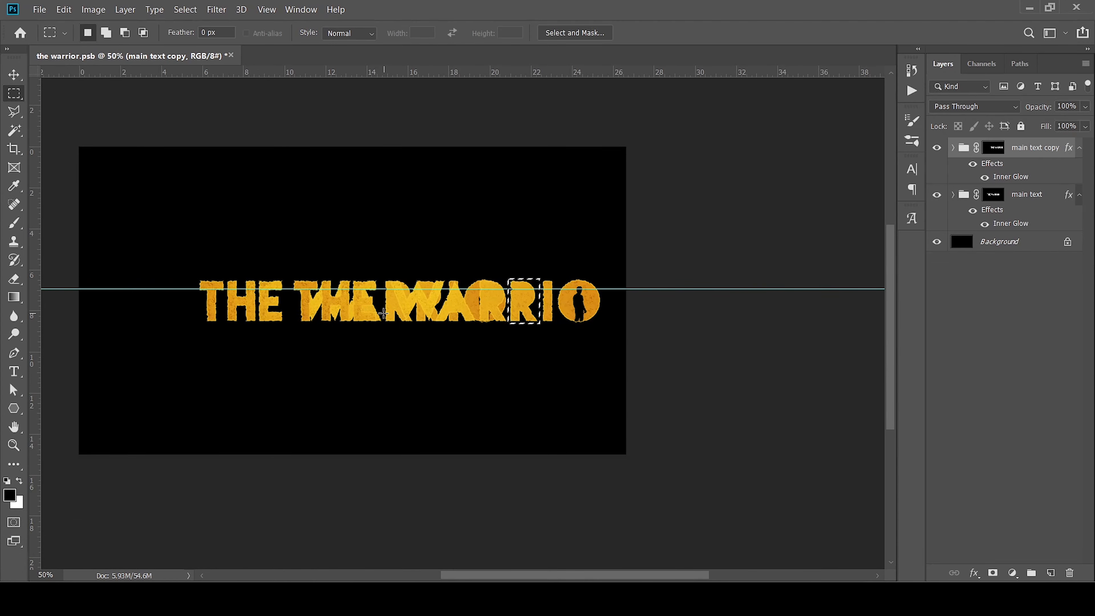
left_click(186, 9)
left_click(196, 64)
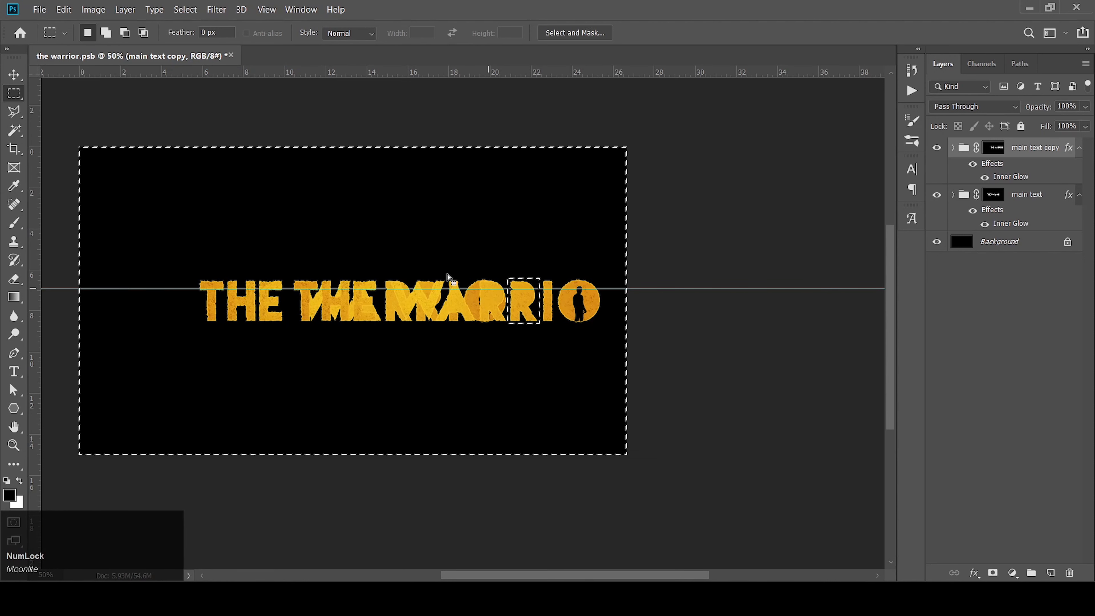
left_click(991, 149)
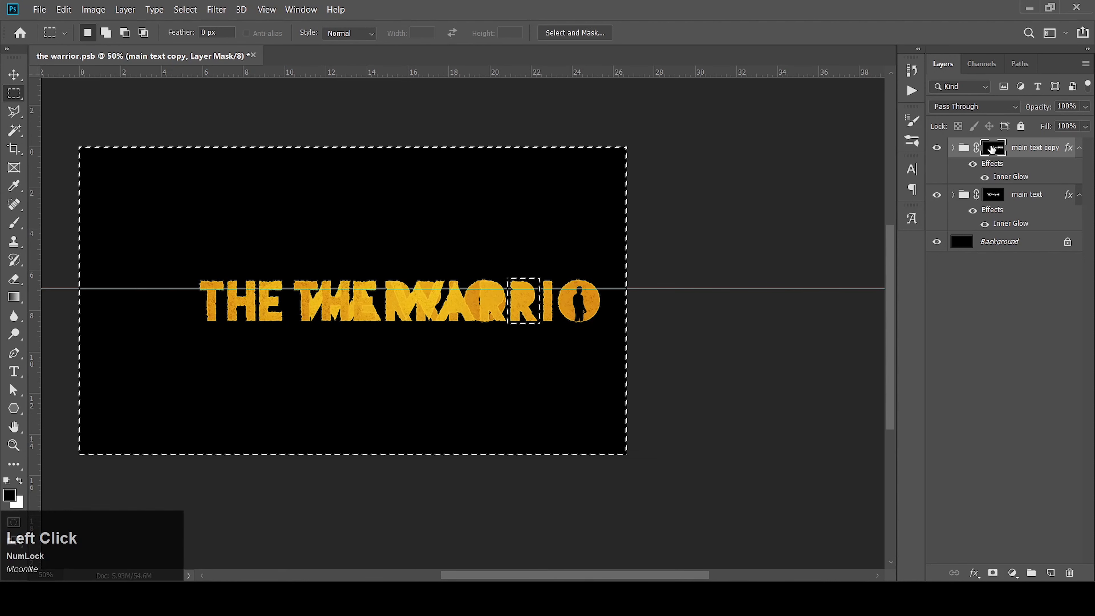
key("alt+BackSpace")
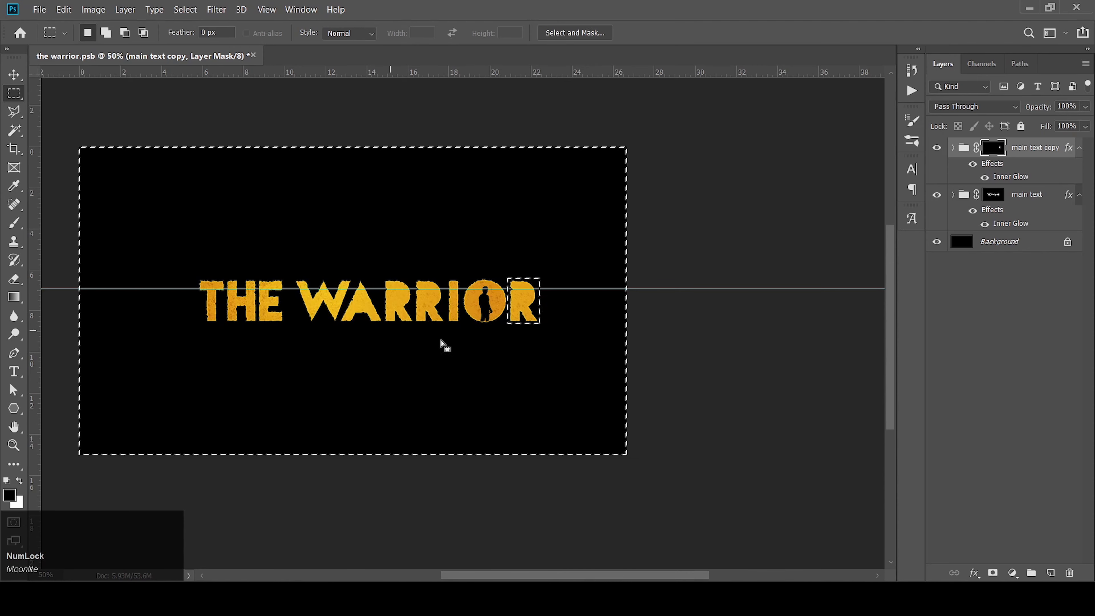
key("ctrl+d")
Delete Layer 3 from inside the main text copy group
left_click(457, 332, "ctrl")
left_click(457, 333, "ctrl")
left_click(458, 333, "ctrl")
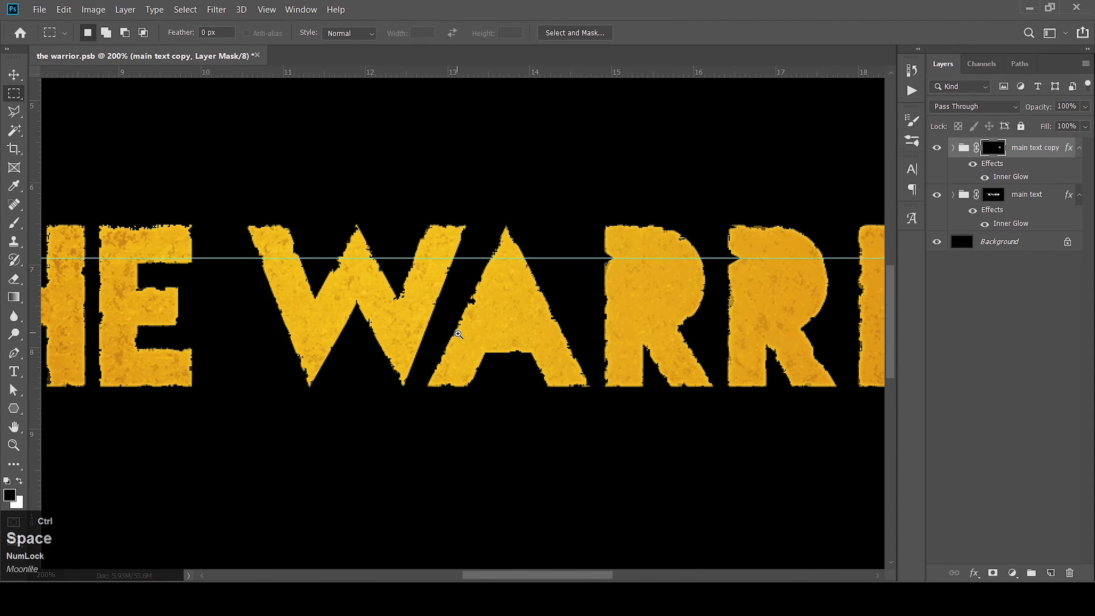
left_click_drag(615, 329, 418, 323)
left_click(602, 320, "ctrl")
left_click_drag(651, 320, 521, 325)
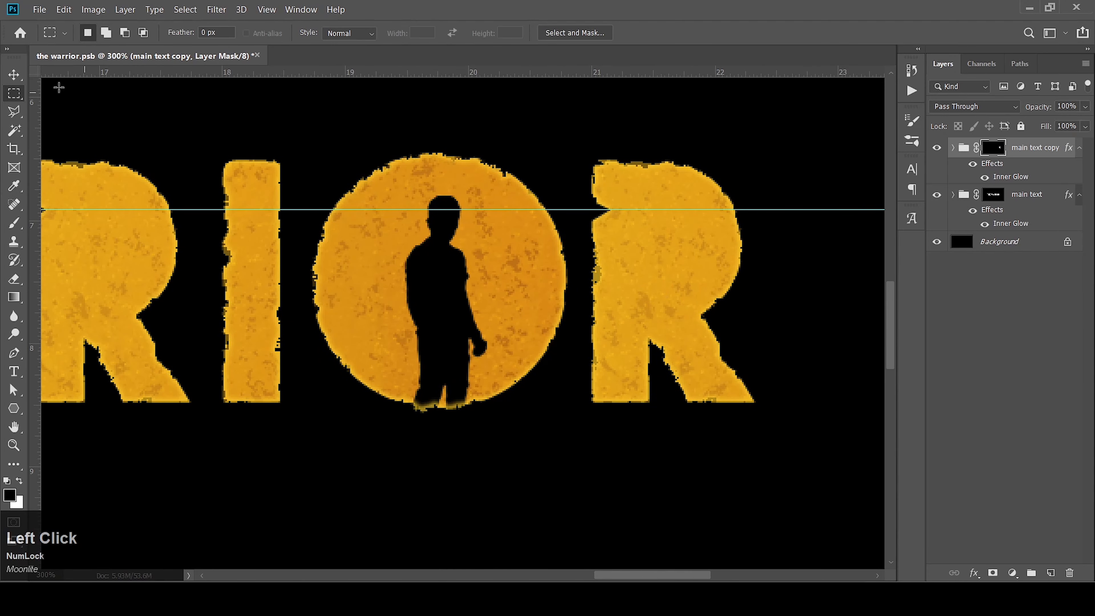
left_click(13, 75)
left_click(954, 148)
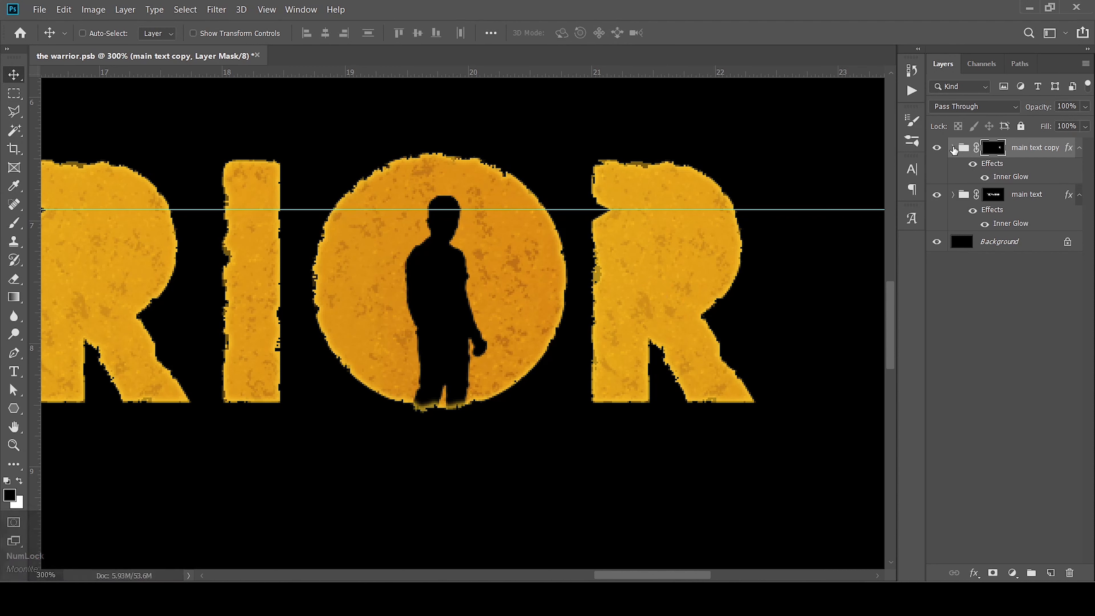
left_click(1021, 198)
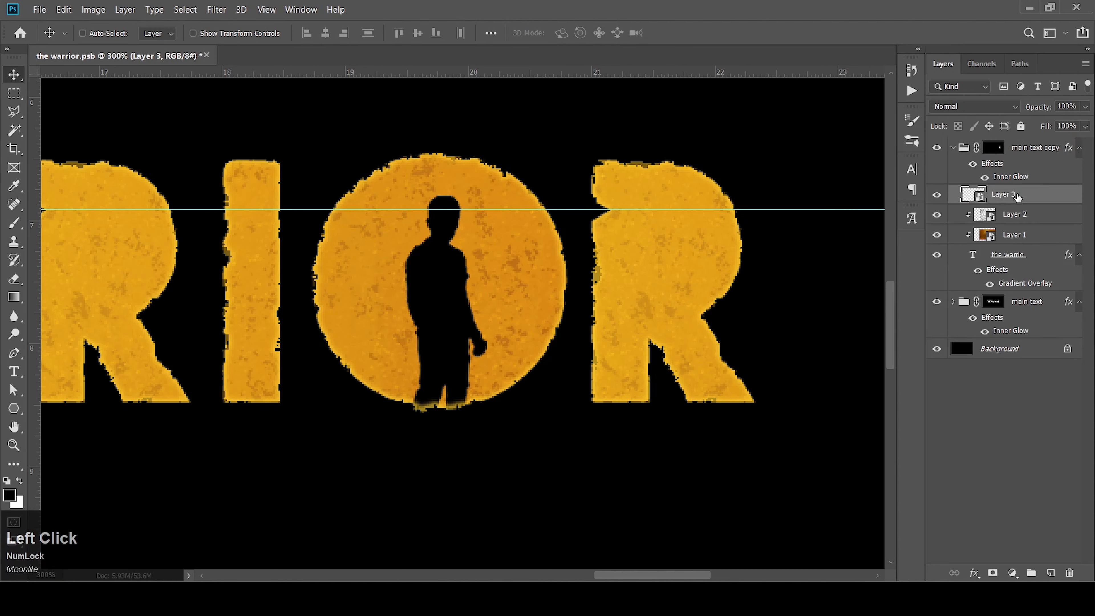
key("Delete")
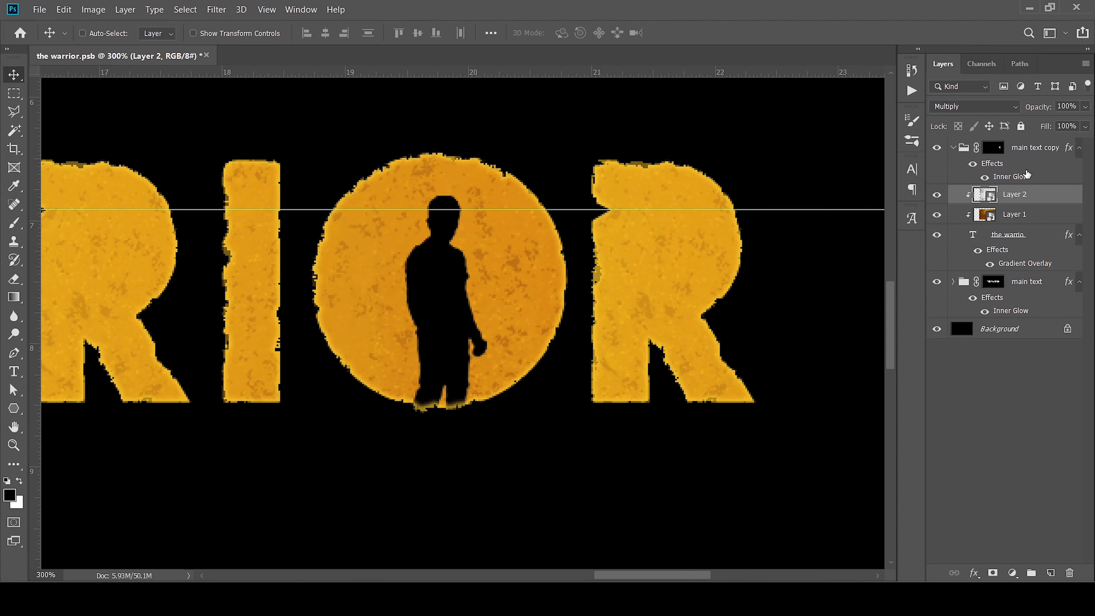
Add a white (ffffff) Solid Color fill layer above Layer 2 in the copied group and set its blend mode to Color
left_click(1012, 574)
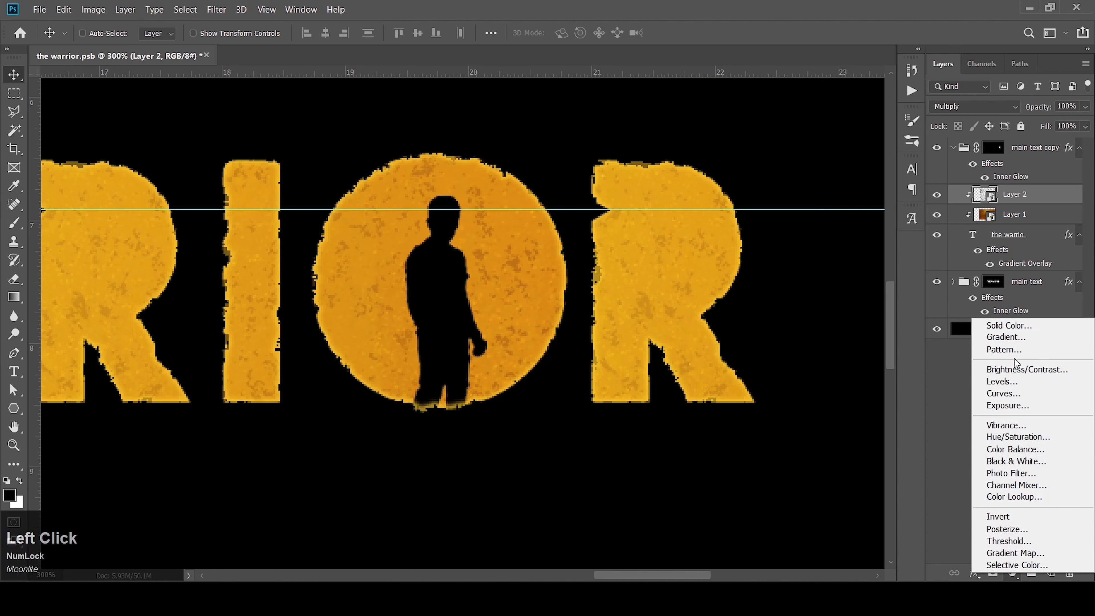
left_click(941, 321)
left_click_drag(689, 229, 629, 149)
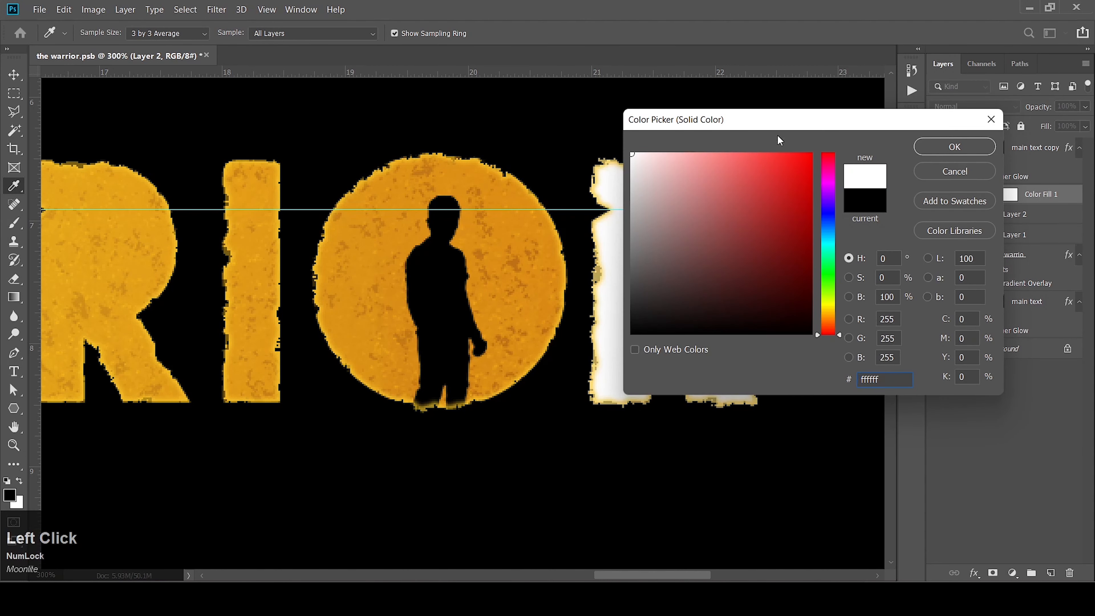
left_click(959, 150)
left_click(1060, 195)
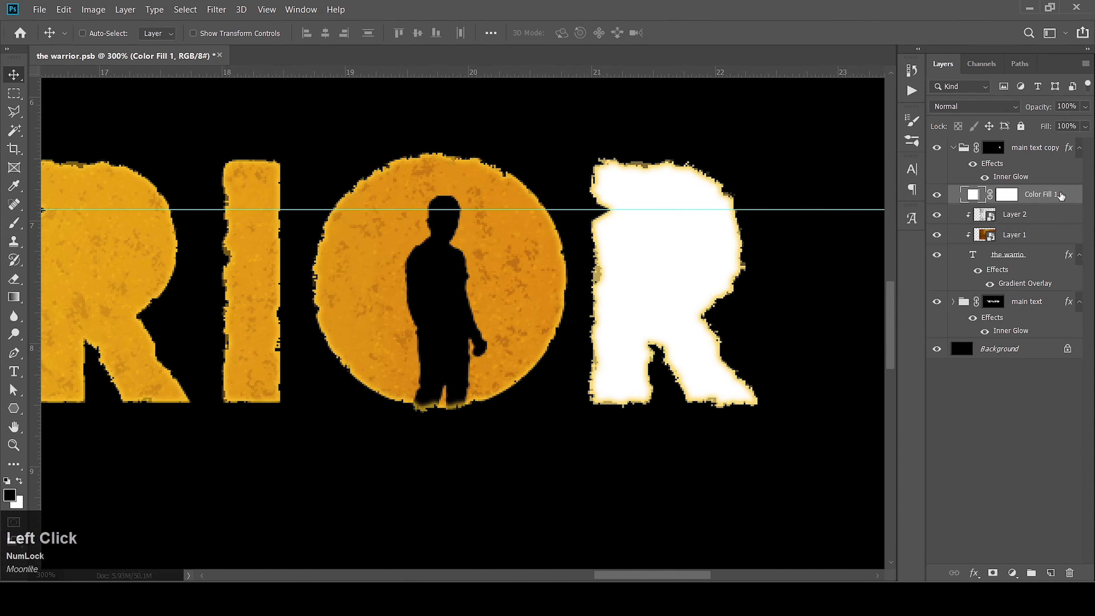
left_click(979, 104)
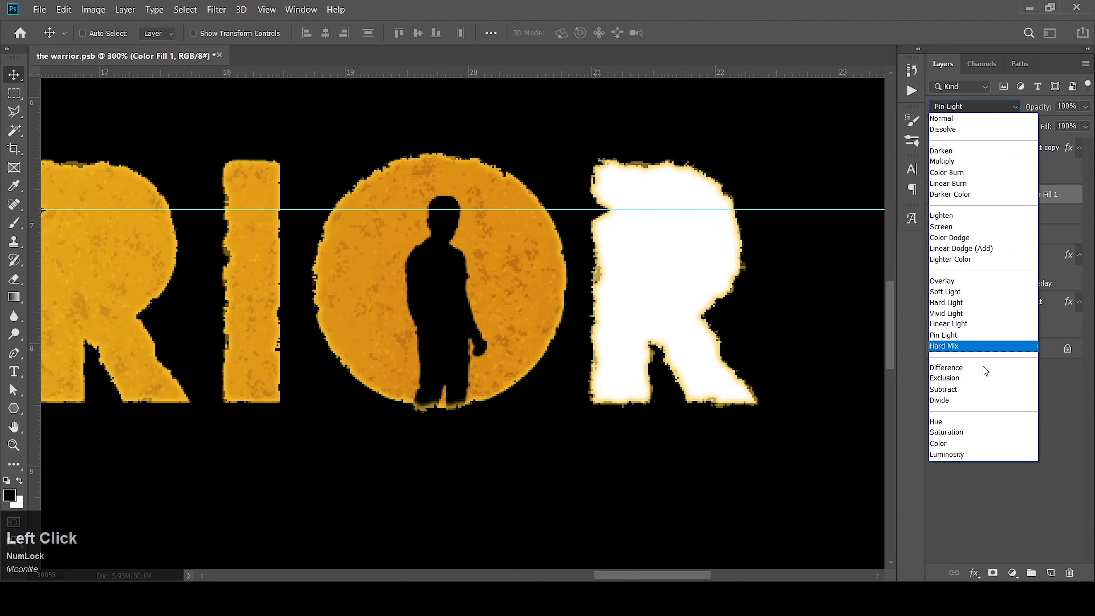
left_click(966, 441)
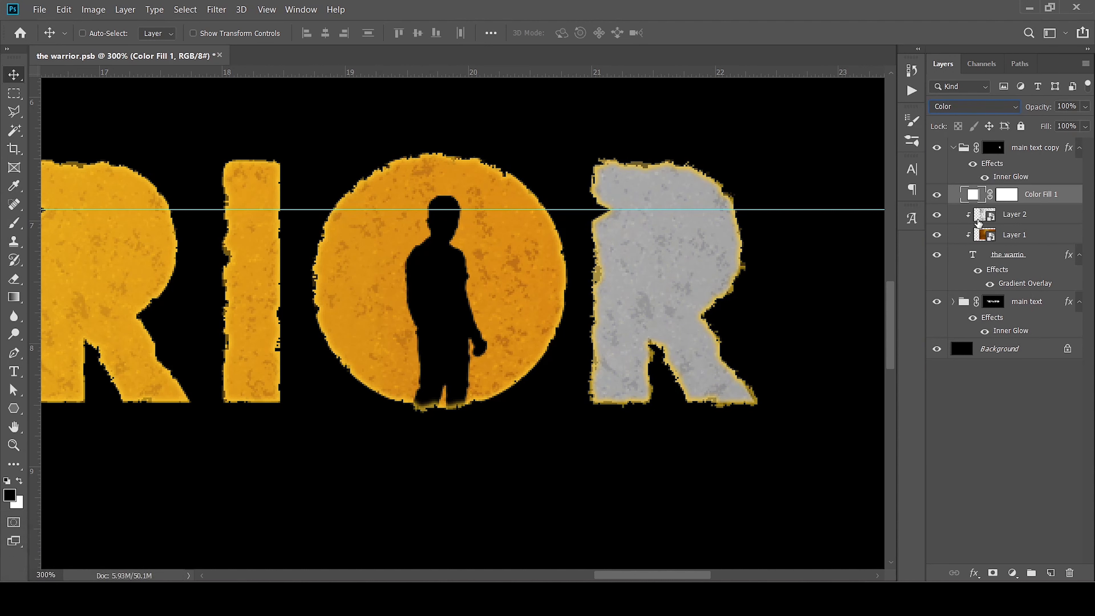
Brighten the final R with a Levels adjustment above the colour fill, with midtones 0.74 and white input 175, and collapse the group
left_click(1013, 573)
left_click(1000, 388)
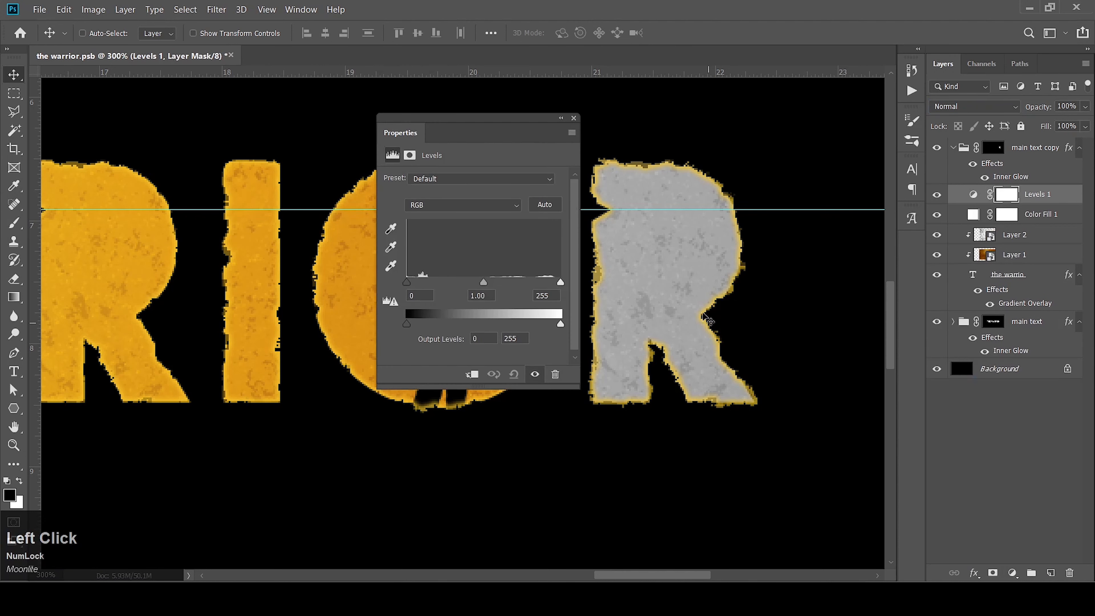
left_click_drag(561, 282, 512, 282)
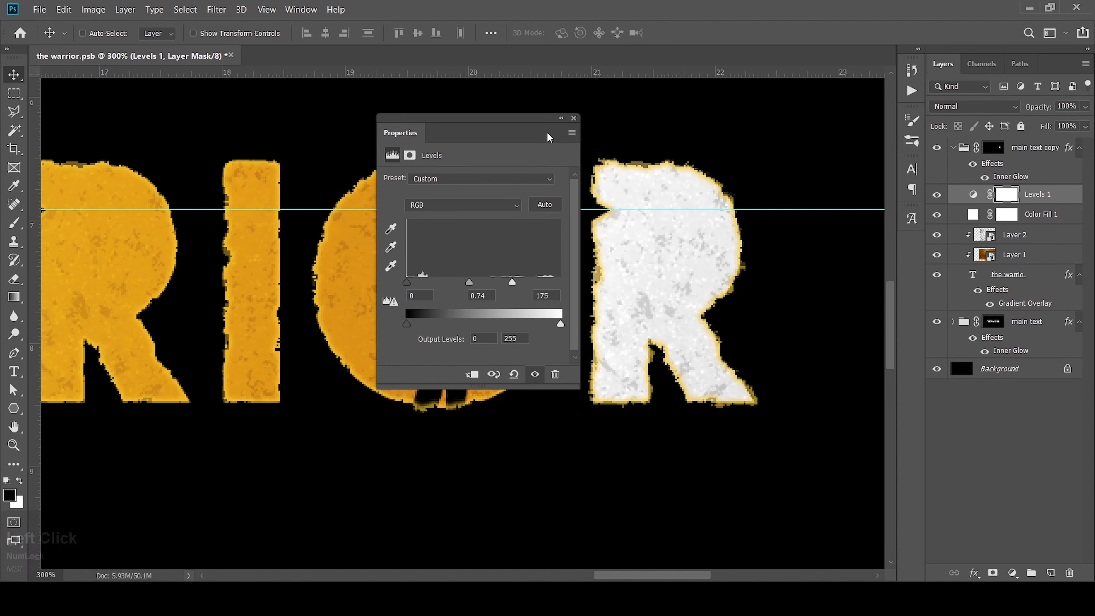
left_click(574, 119)
left_click(954, 147)
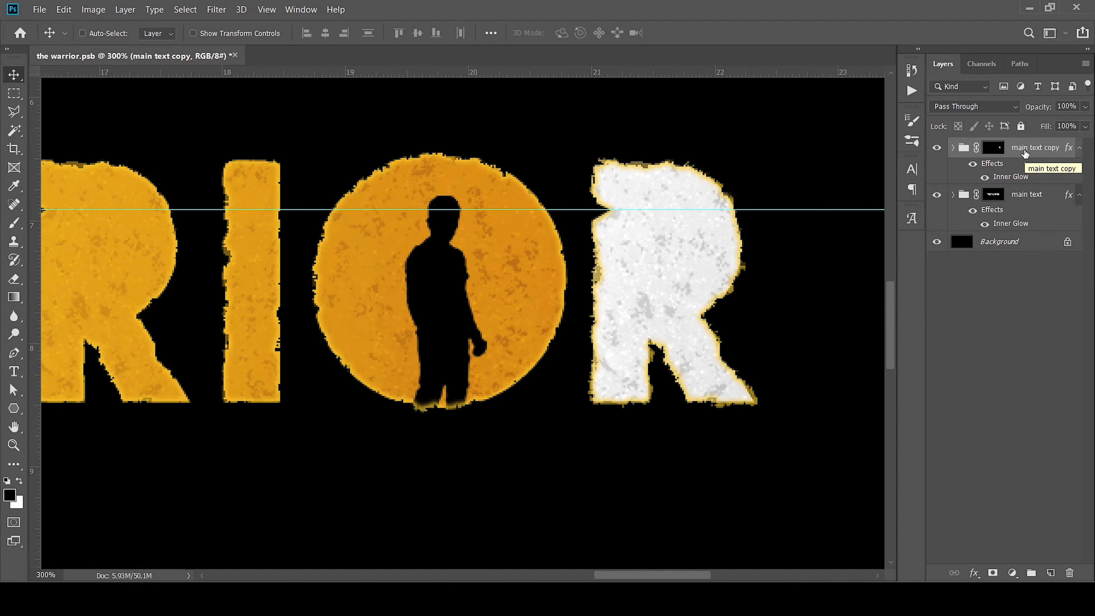
Duplicate the main text copy group and place the duplicate directly below it in the layer order
key("ctrl+j")
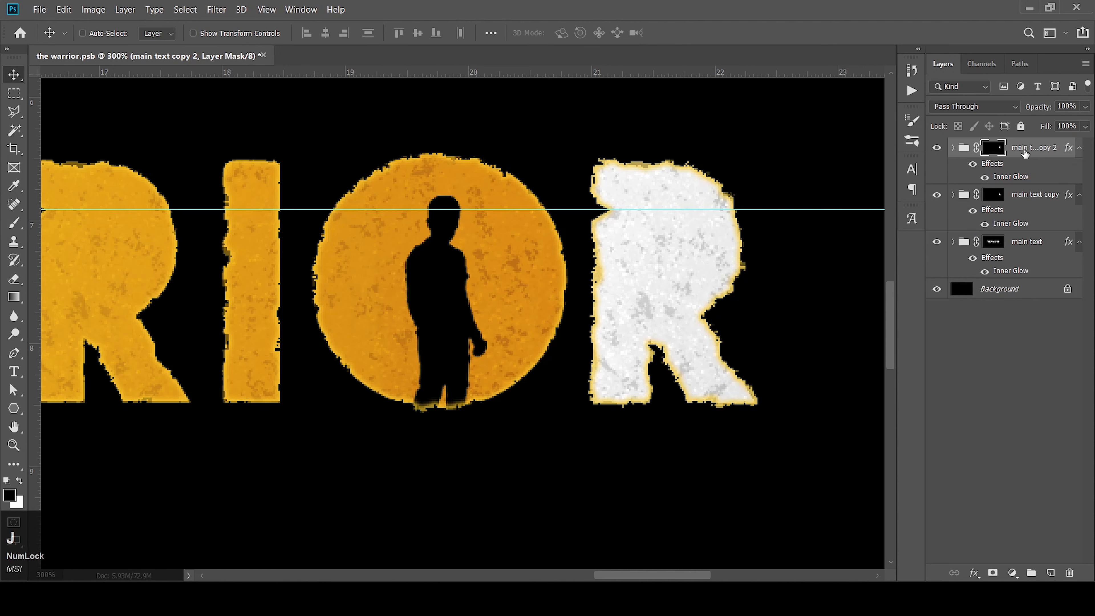
left_click_drag(1037, 158, 1037, 210)
left_click_drag(1037, 229, 1037, 233)
Nudge the lower duplicate group horizontally to the right so its R sticks out from behind the white R
key("shift")
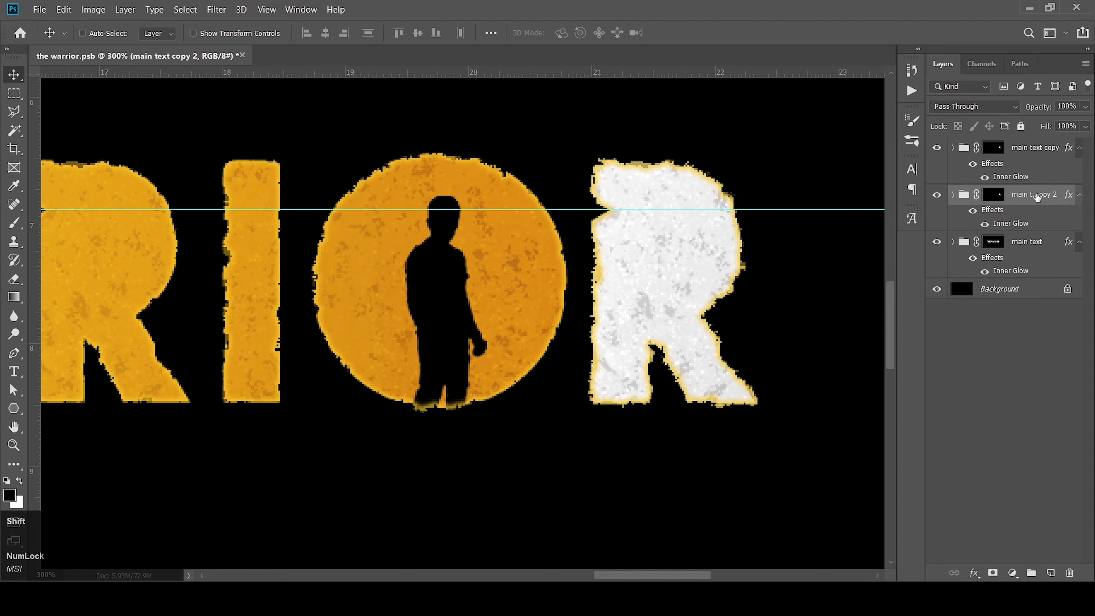
key("shift+Right")
key("shift+Right")
key("shift+Right")
key("shift+Right")
Rename the upper copied group as White R and the one beneath it as Red R
left_click(1035, 147)
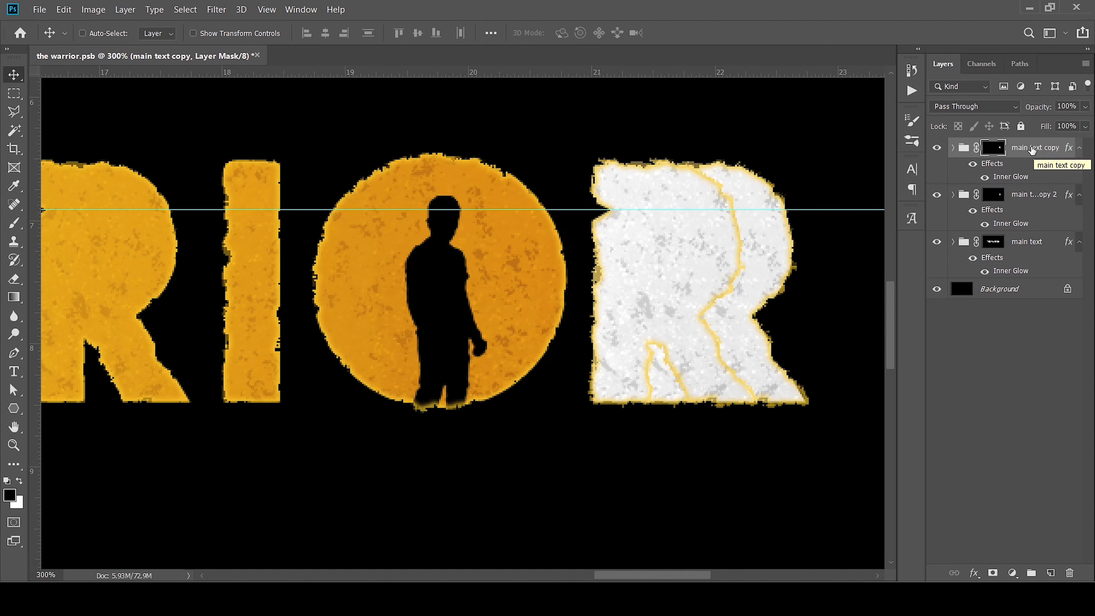
double_click(1035, 147)
type("White R")
left_click(1035, 194)
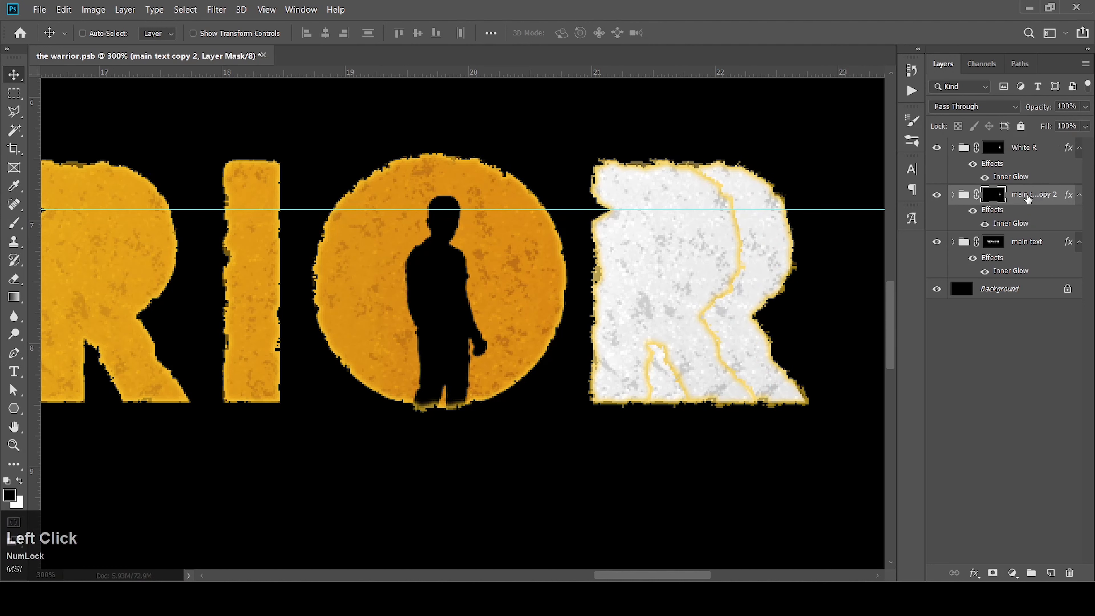
double_click(1029, 195)
type("Red R")
left_click(1033, 202)
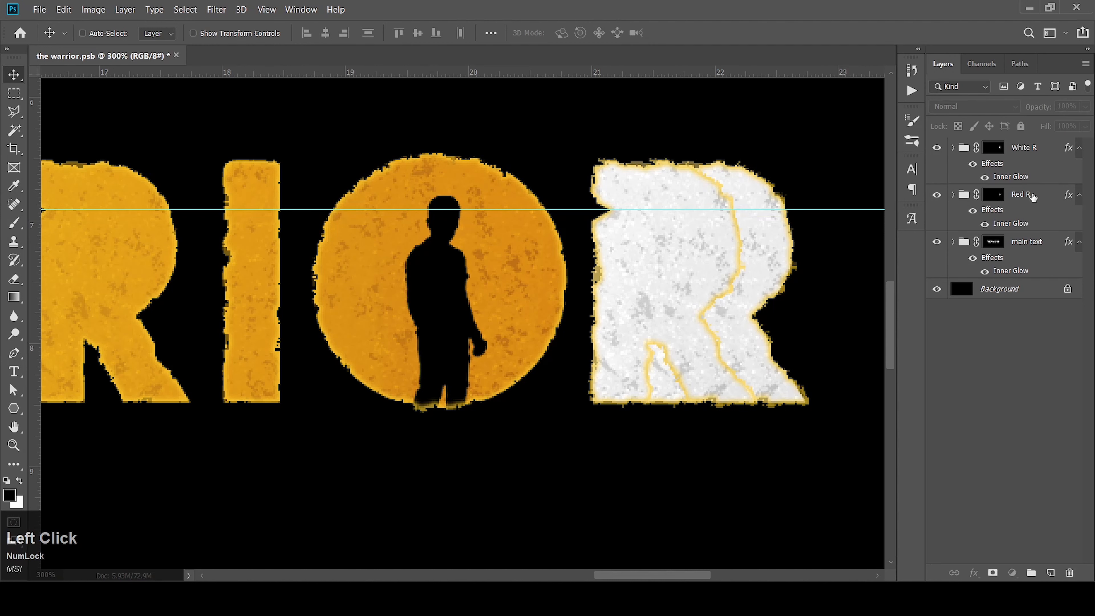
Change the Color Fill 1 colour inside the Red R group to red and collapse the group
left_click(963, 196)
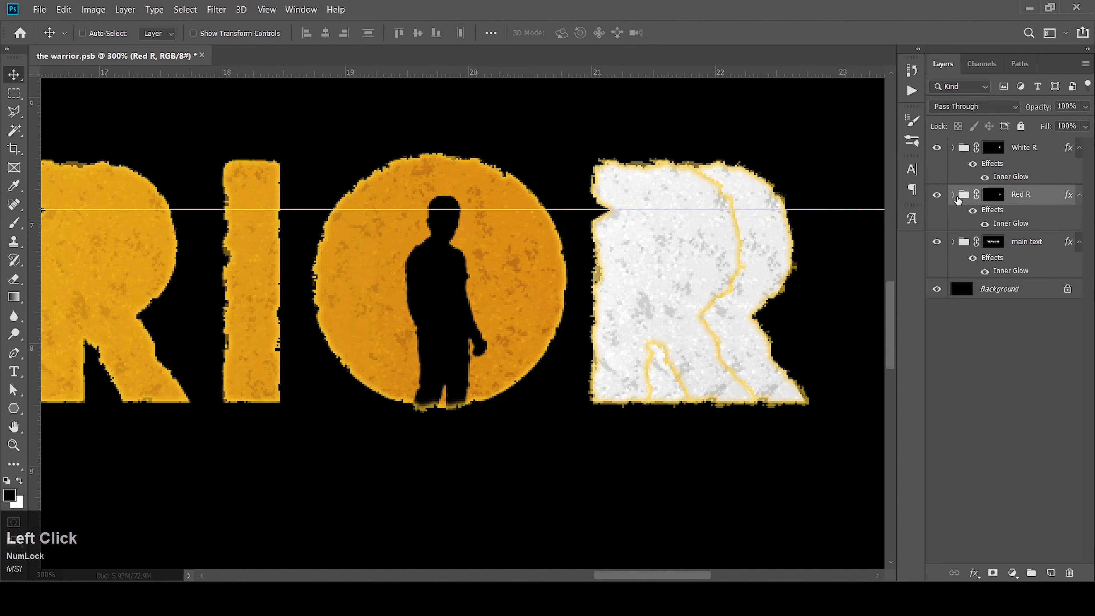
left_click(953, 195)
left_click(974, 263)
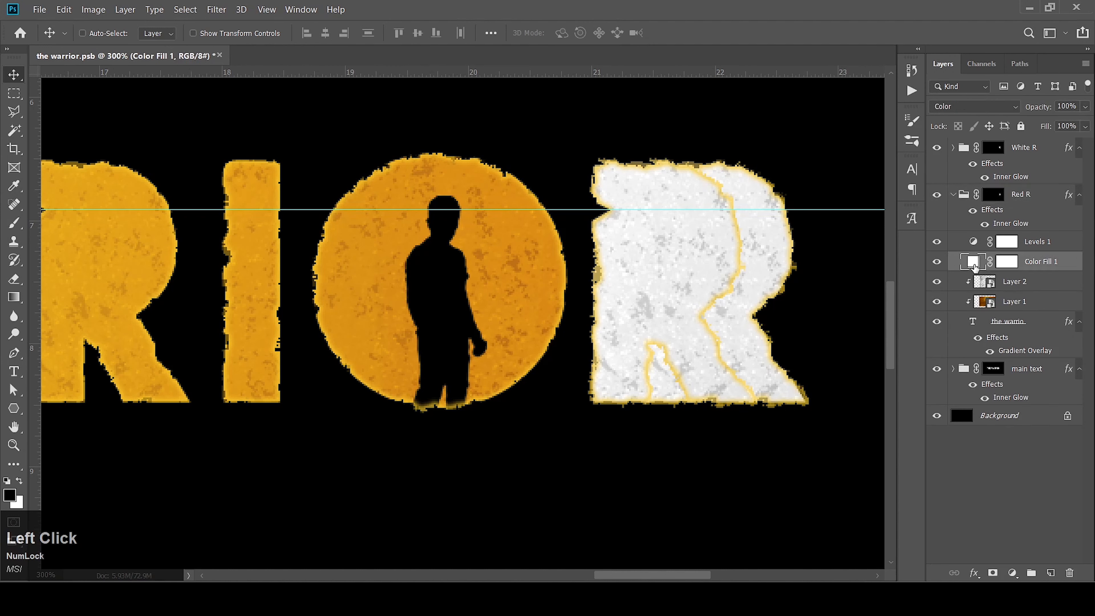
double_click(975, 264)
scroll(538, 348, "down", 1)
left_click(954, 196)
Replace the White R group's Inner Glow with a black Drop Shadow at 100% opacity, distance 3 px, spread 20% and size 27 px
left_click(1048, 150)
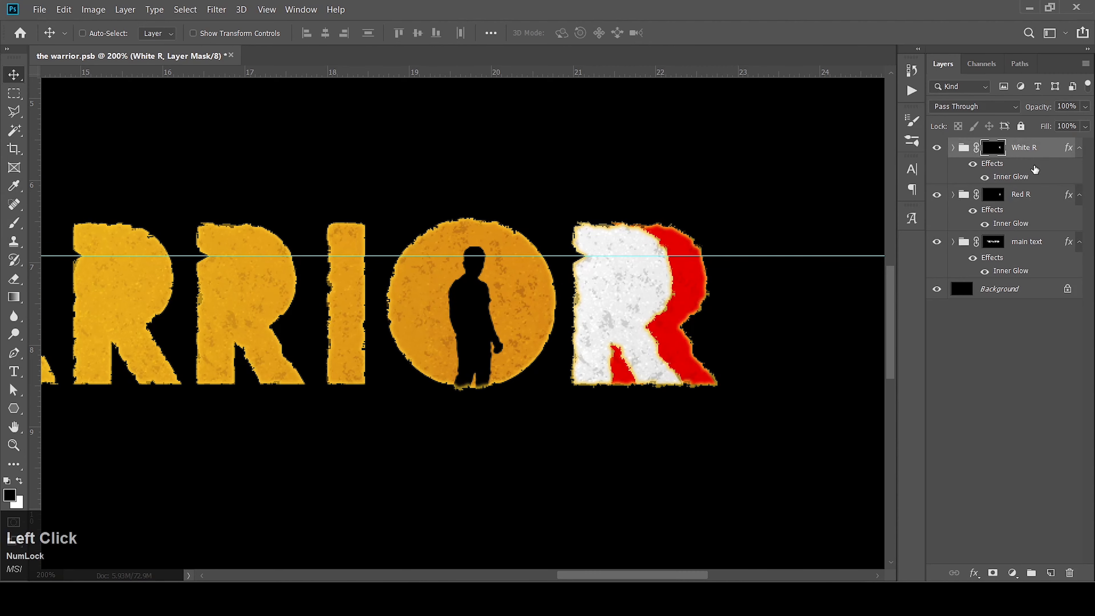
double_click(993, 165)
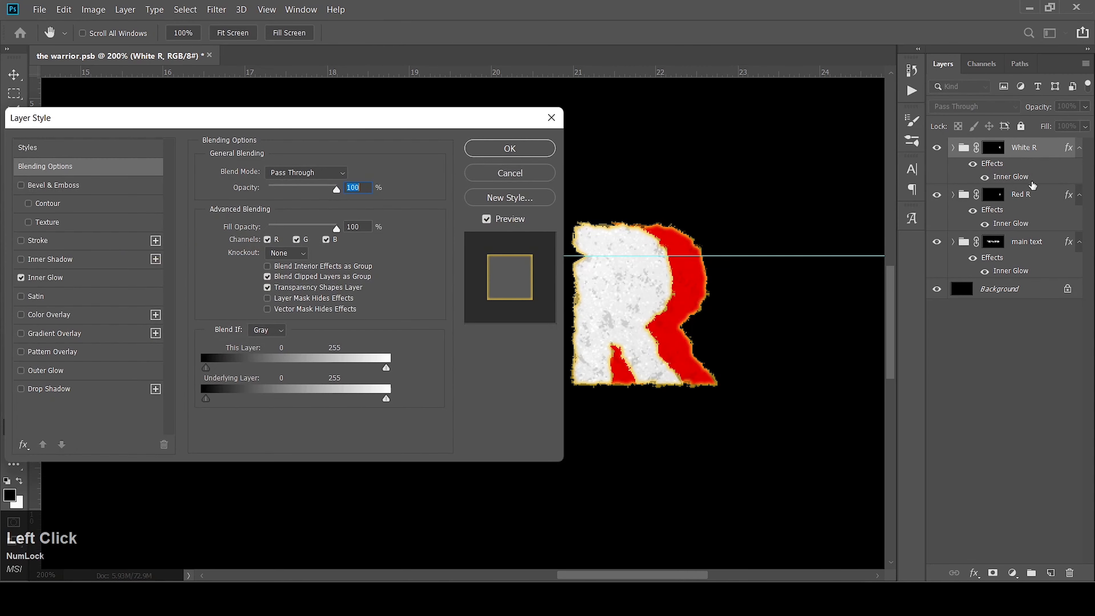
mouse_move(360, 127)
left_mouse_down()
mouse_move(513, 124)
mouse_move(361, 125)
left_mouse_up()
left_click(23, 279)
left_click(51, 391)
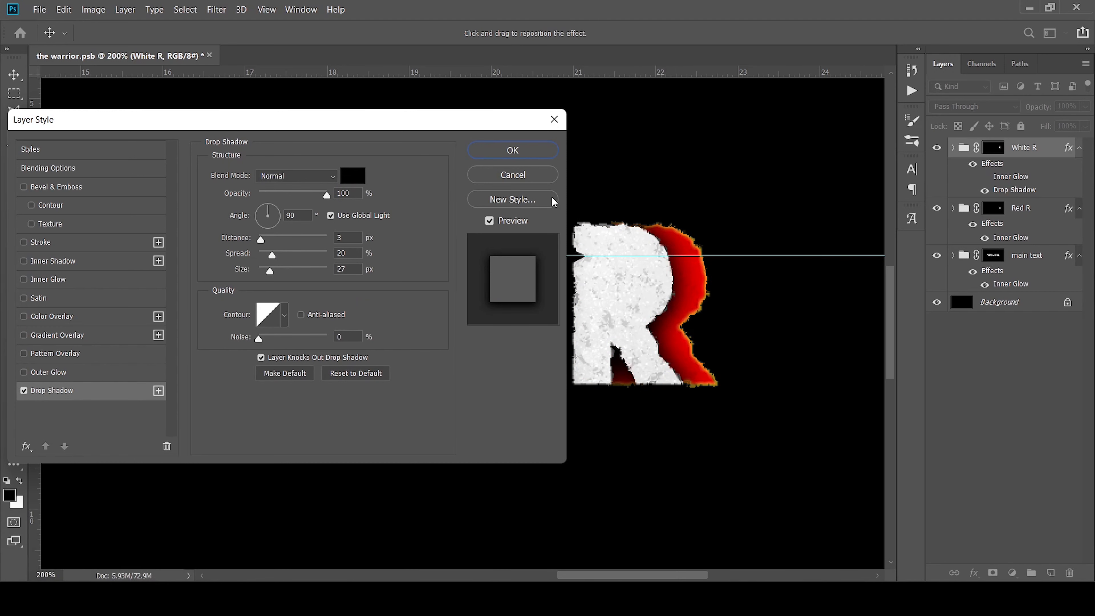
left_click(513, 152)
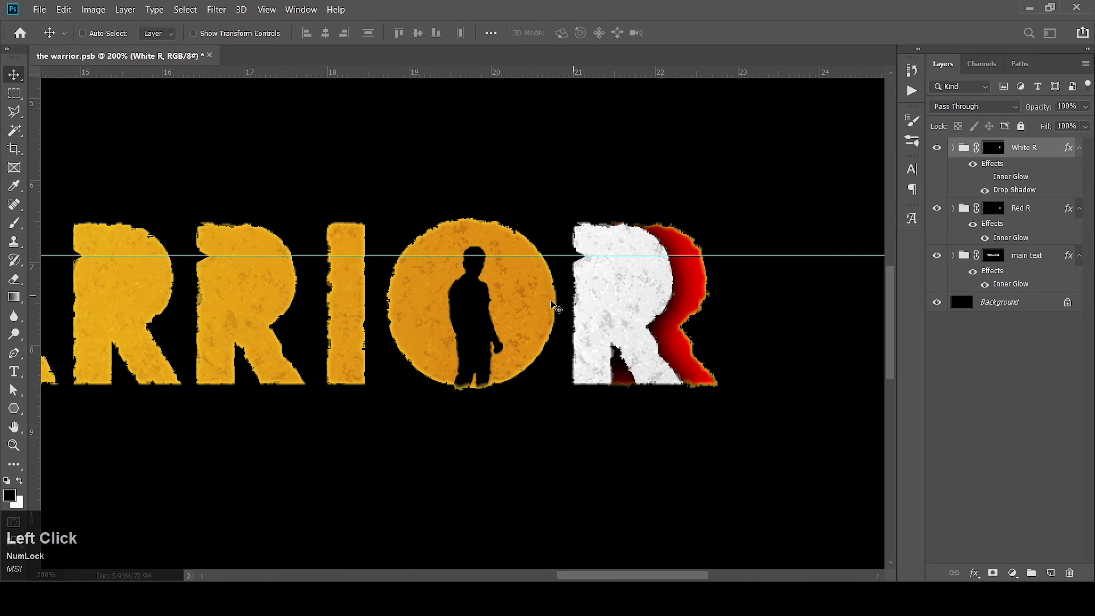